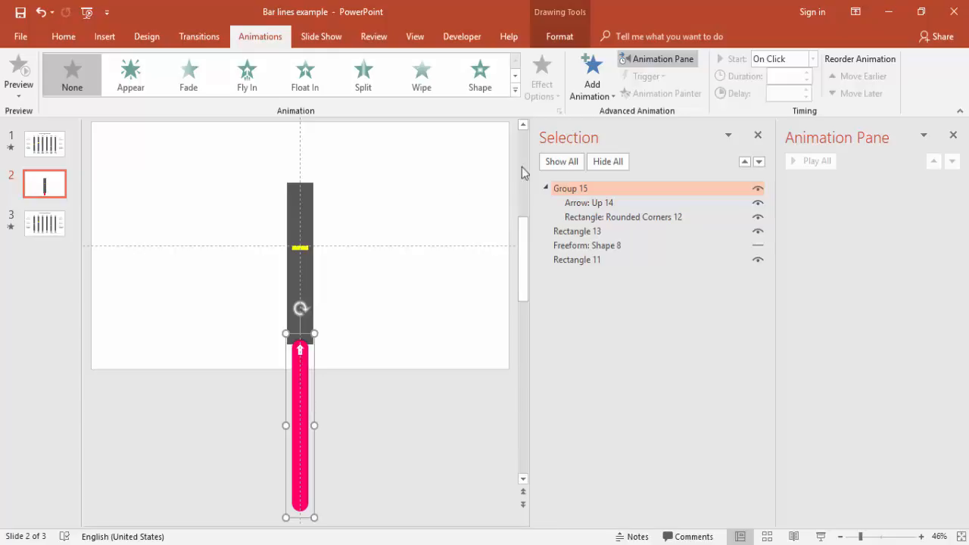
Add a Lines motion path to the pink bar group and set its direction to Up.
{"action": "left_click", "coordinate": [590, 92]}
{"action": "left_click_drag", "start_coordinate": [876, 237], "coordinate": [887, 361]}
{"action": "left_click", "coordinate": [606, 382]}
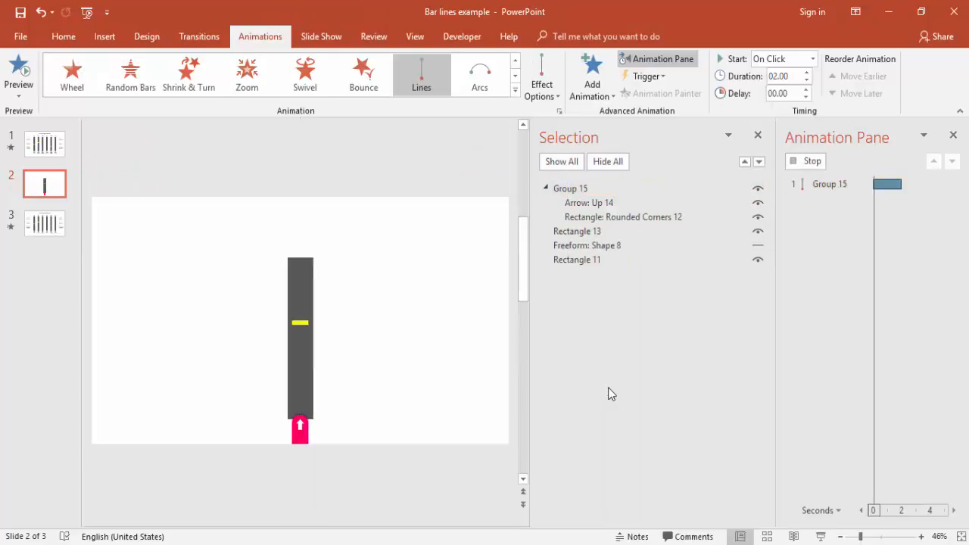
{"action": "left_click", "coordinate": [535, 101]}
{"action": "left_click", "coordinate": [584, 236]}
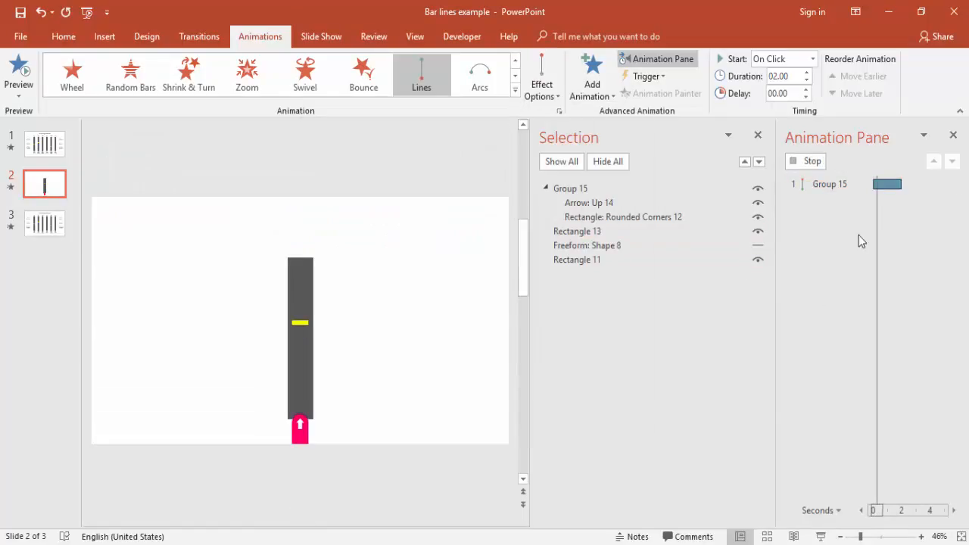
Set the pink group's motion path to a 0.5-second duration with a 0.35-second bounce end.
{"action": "double_click", "coordinate": [829, 184]}
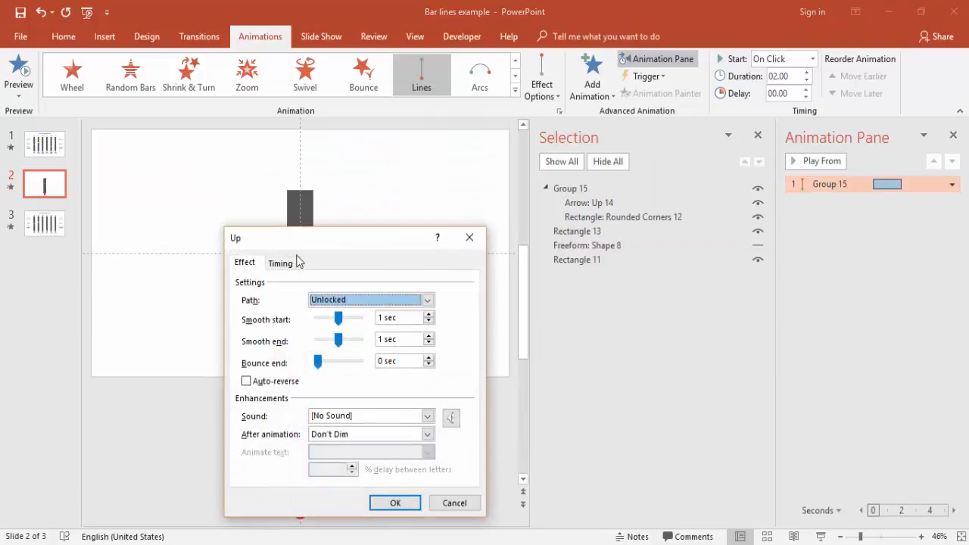
{"action": "left_click", "coordinate": [279, 263]}
{"action": "left_click", "coordinate": [391, 320]}
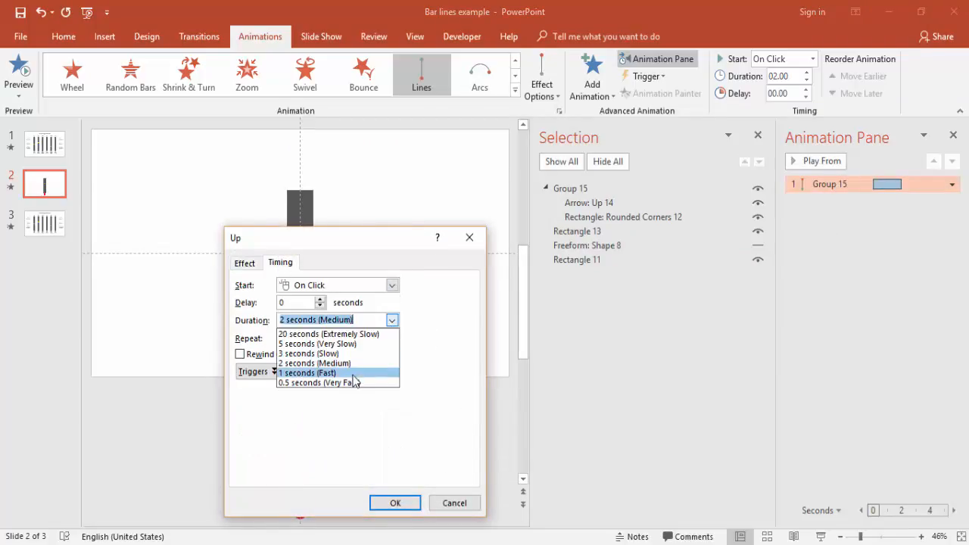
{"action": "left_click", "coordinate": [355, 381]}
{"action": "left_click", "coordinate": [244, 263]}
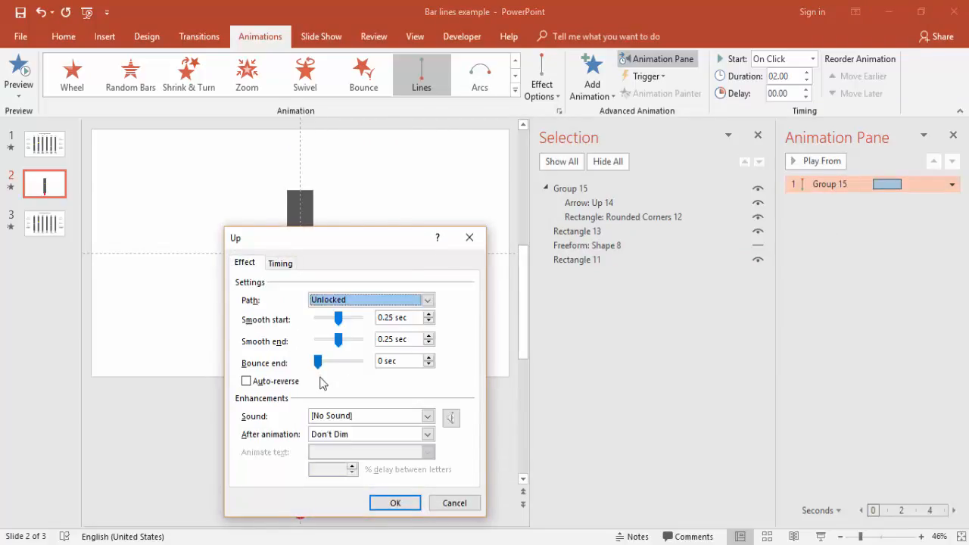
{"action": "left_click_drag", "start_coordinate": [317, 362], "coordinate": [346, 361]}
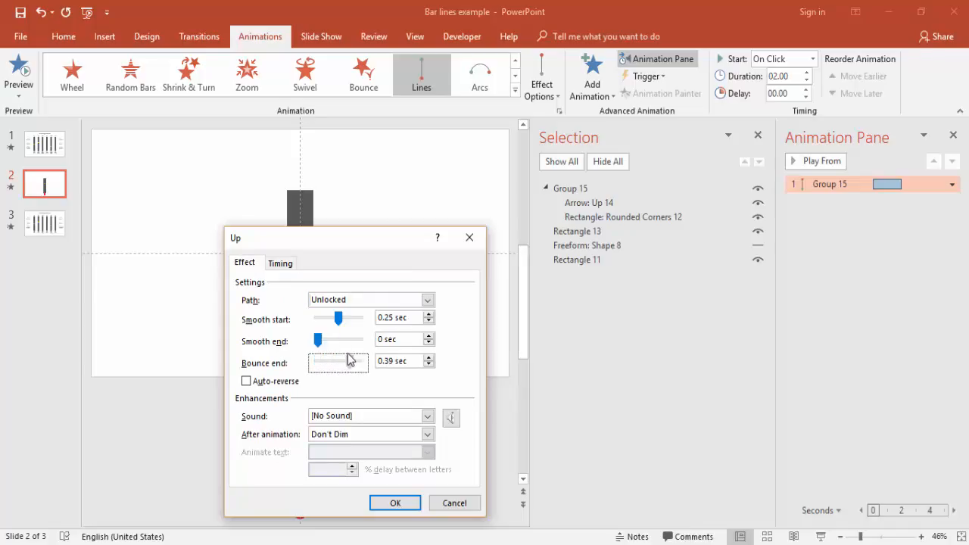
{"action": "left_click", "coordinate": [395, 504]}
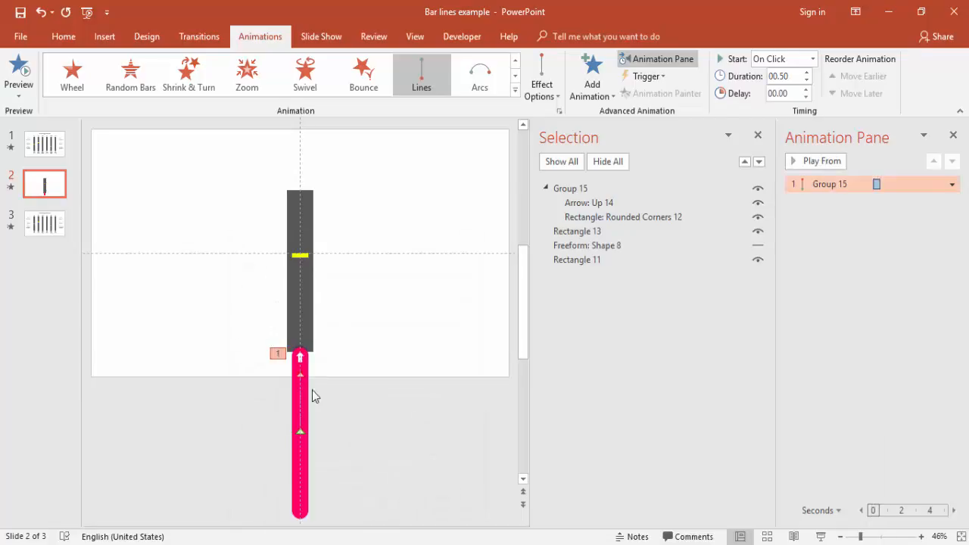
Extend the pink group's motion path upward so it ends inside the dark bar, and play the slide to check it.
{"action": "left_click", "coordinate": [302, 391]}
{"action": "left_click_drag", "start_coordinate": [299, 399], "coordinate": [307, 301]}
{"action": "left_click", "coordinate": [387, 402]}
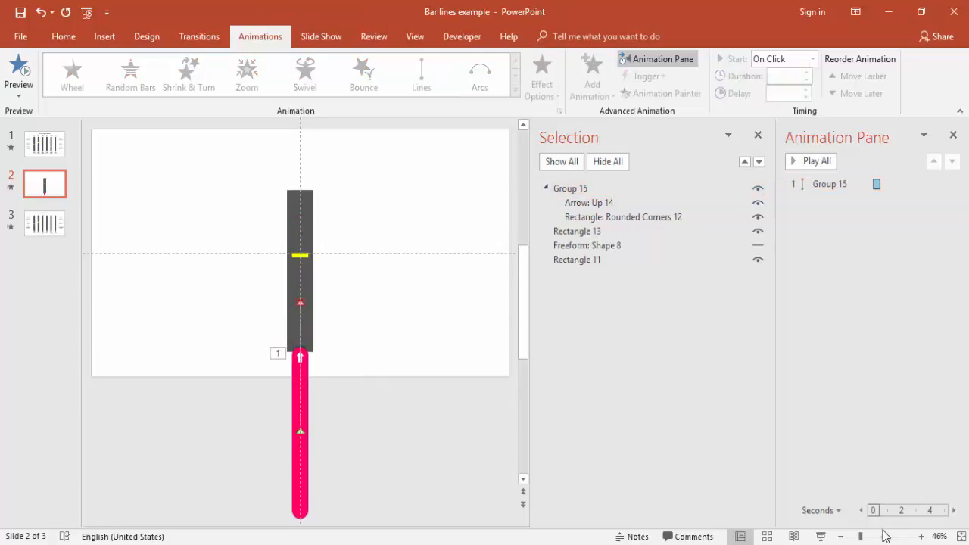
{"action": "left_click", "coordinate": [820, 536]}
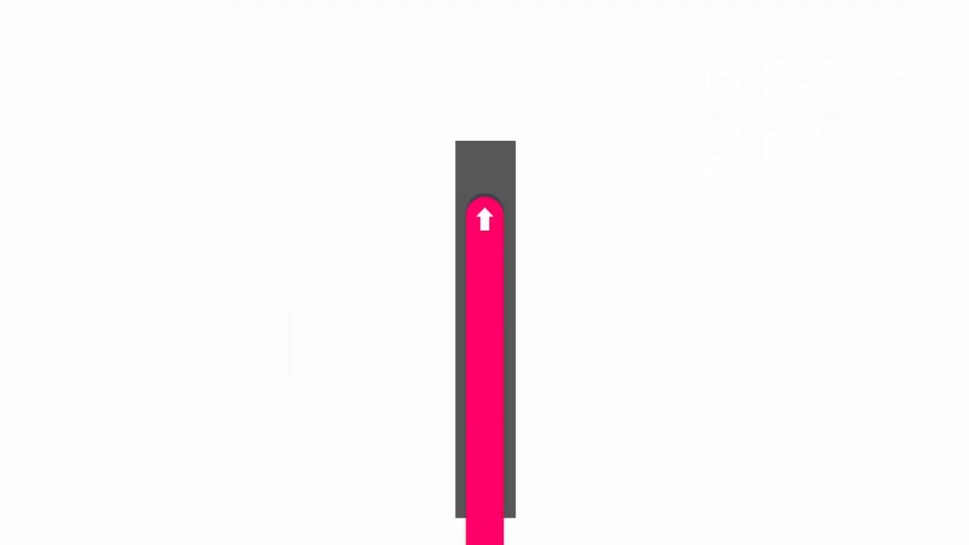
{"action": "key", "text": "Escape"}
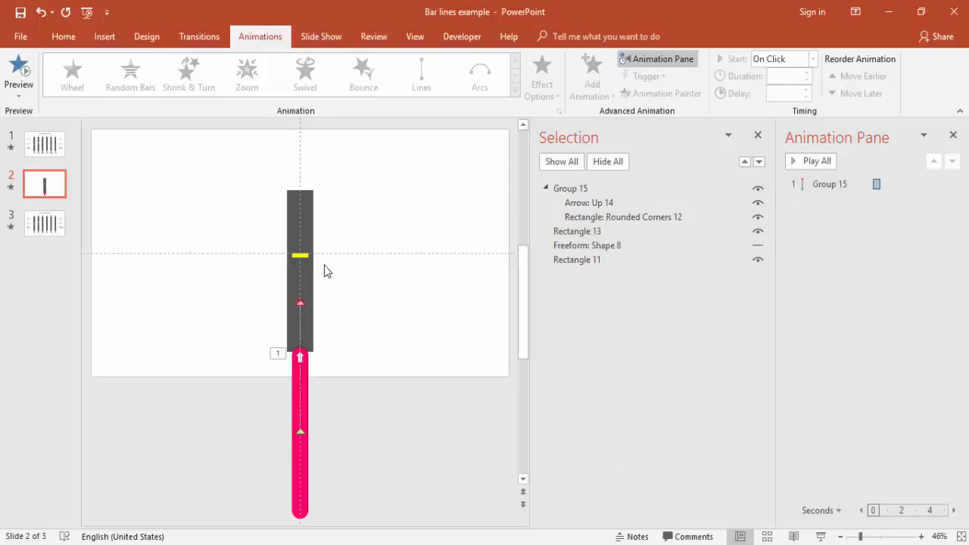
Unhide Freeform: Shape 8 and play the slide to check the masked bar.
{"action": "left_click", "coordinate": [759, 247]}
{"action": "left_click", "coordinate": [821, 536]}
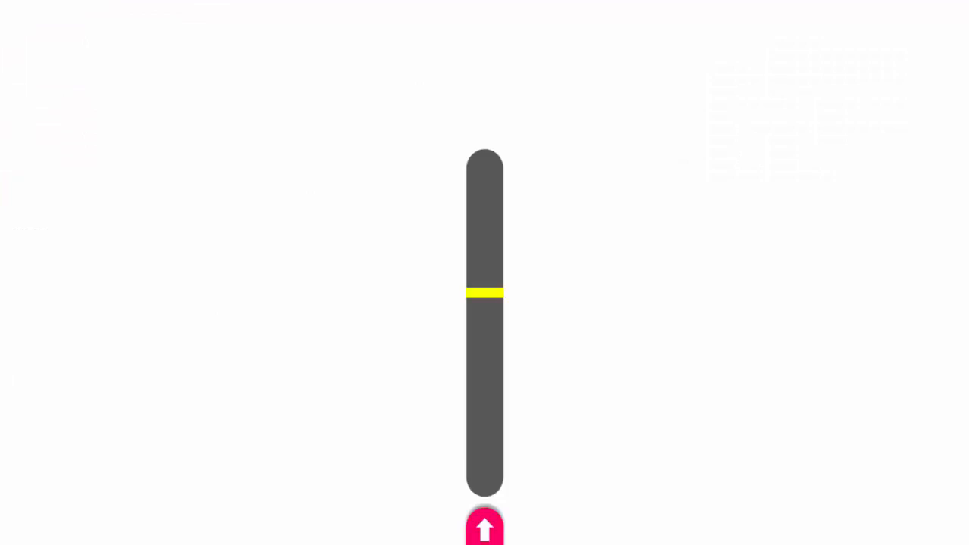
{"action": "key", "text": "Escape"}
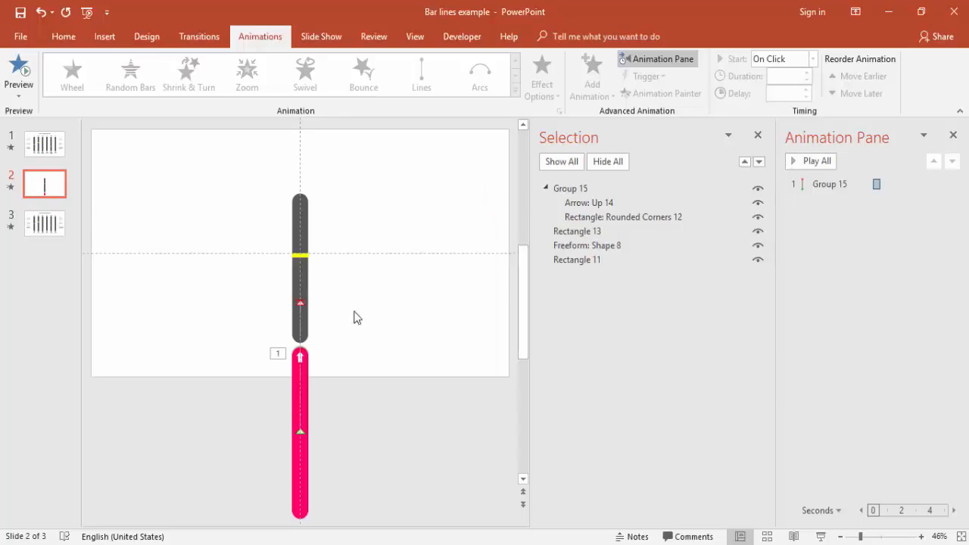
Bring the white freeform mask to the front and play the slide to check the animation.
{"action": "left_click", "coordinate": [321, 274]}
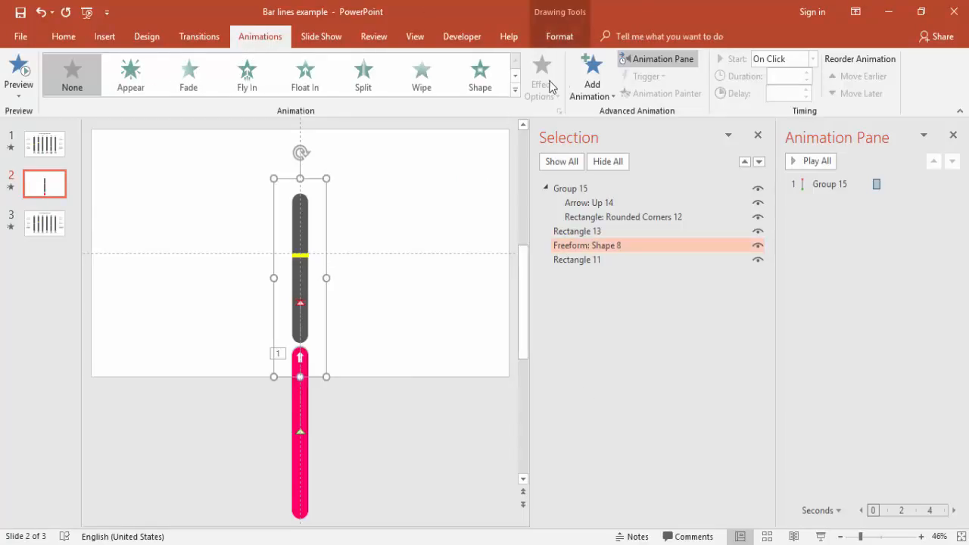
{"action": "left_click", "coordinate": [560, 37]}
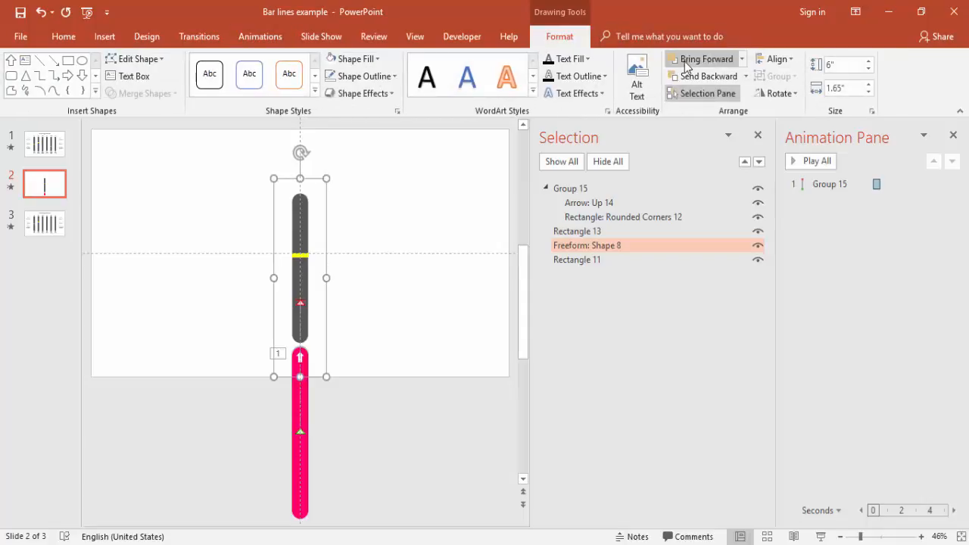
{"action": "left_click", "coordinate": [745, 64]}
{"action": "left_click", "coordinate": [725, 94]}
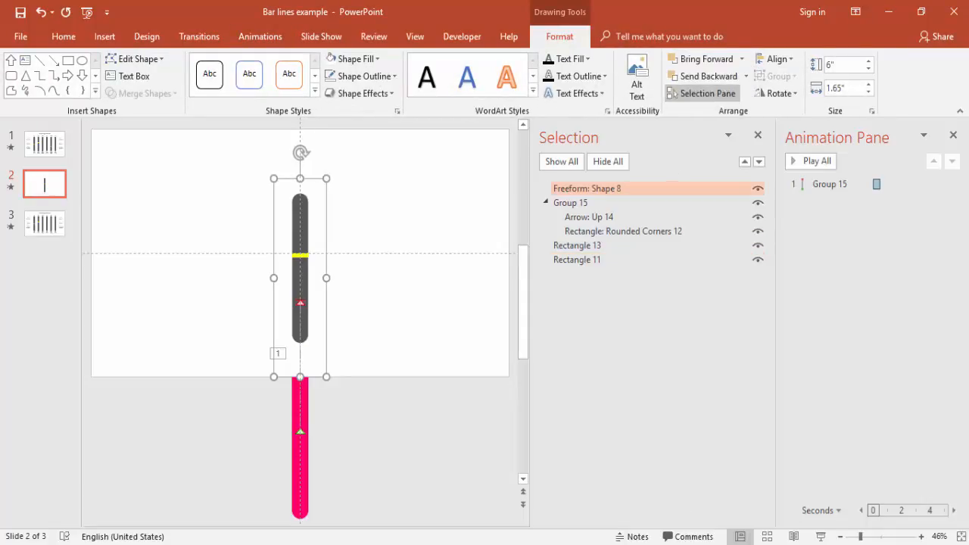
{"action": "left_click", "coordinate": [821, 537]}
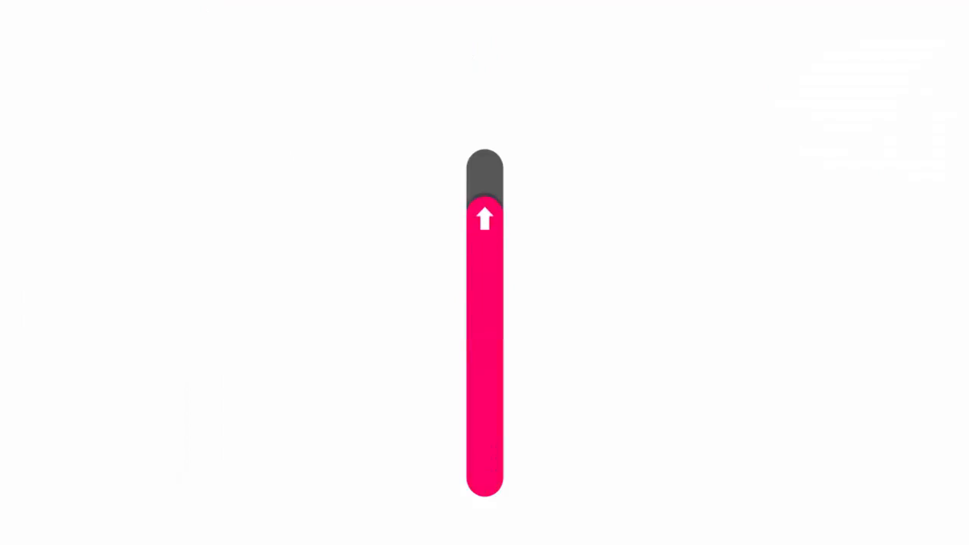
{"action": "key", "text": "Escape"}
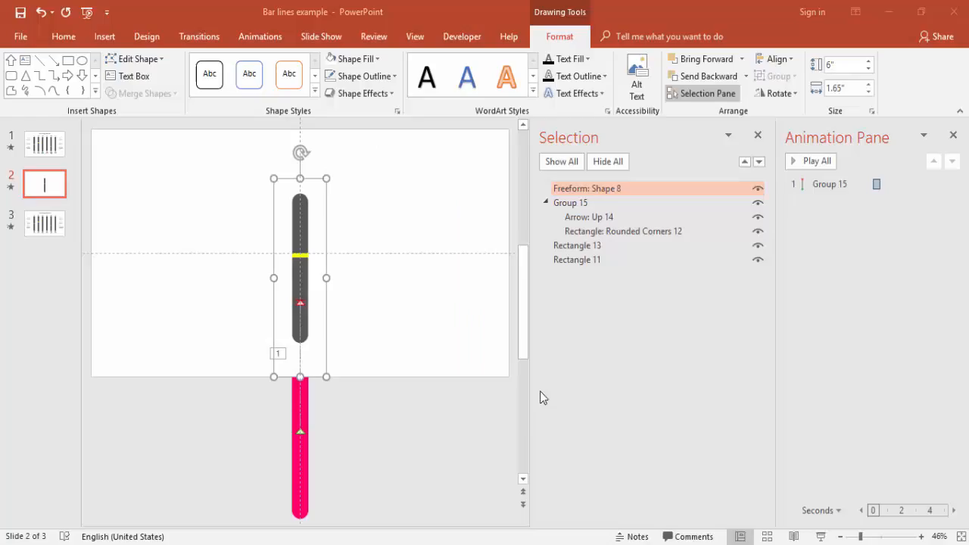
Bring the yellow marker rectangle to the front and play the slide to check it.
{"action": "left_click", "coordinate": [301, 255]}
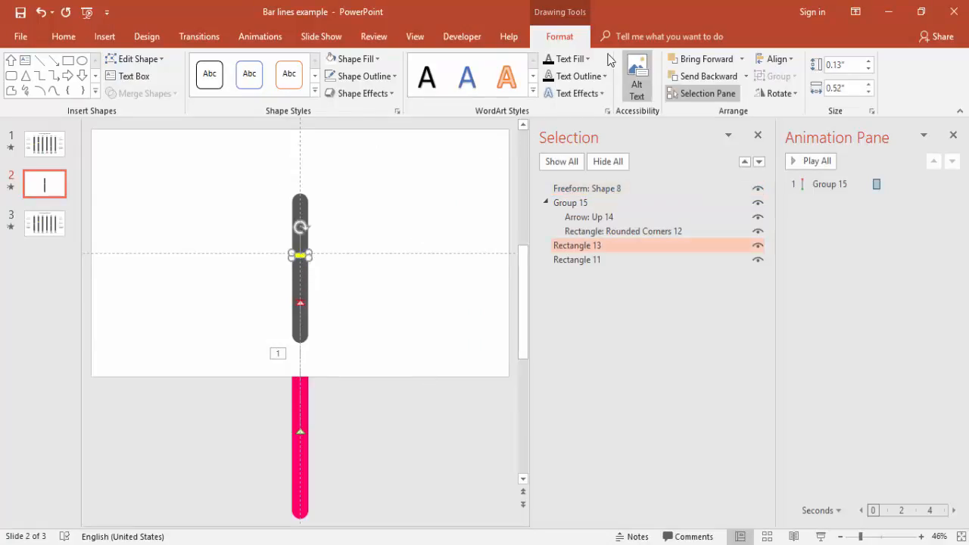
{"action": "left_click", "coordinate": [743, 59]}
{"action": "left_click", "coordinate": [723, 96]}
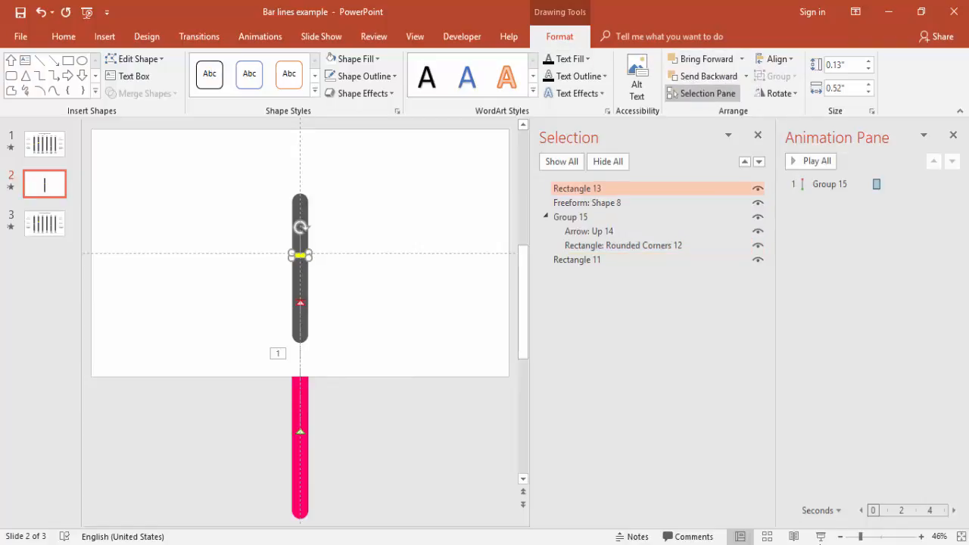
{"action": "left_click", "coordinate": [821, 536]}
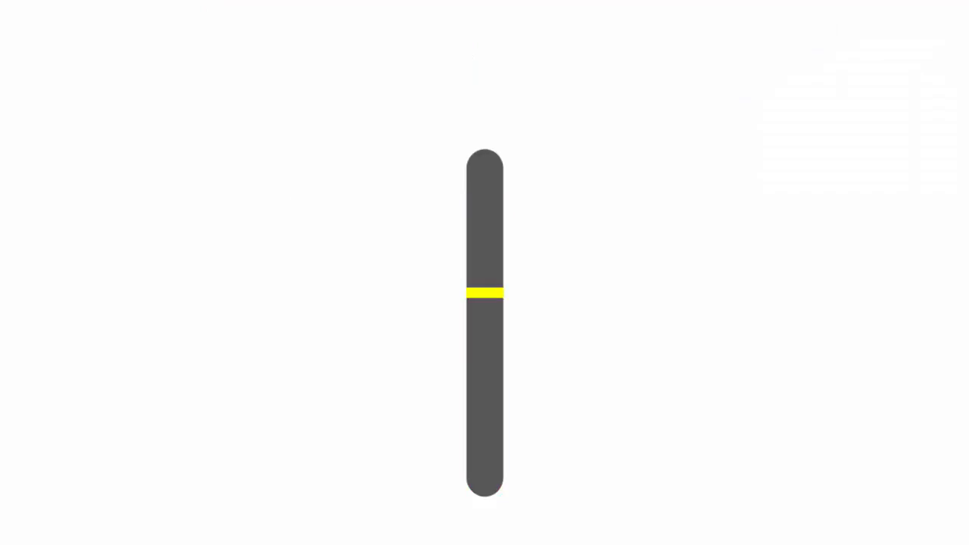
{"action": "key", "text": "Escape"}
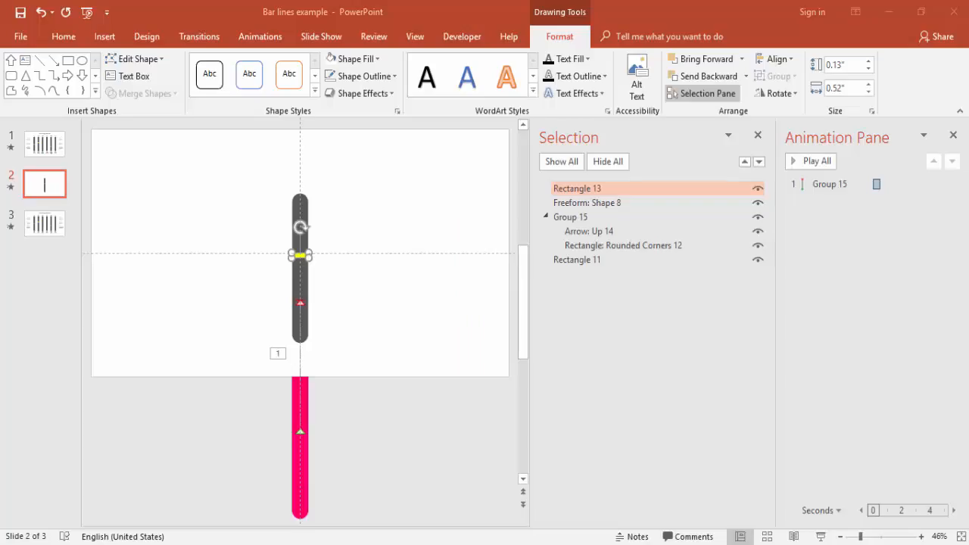
Deselect the marker and close the animation and selection lists.
{"action": "left_click", "coordinate": [351, 372]}
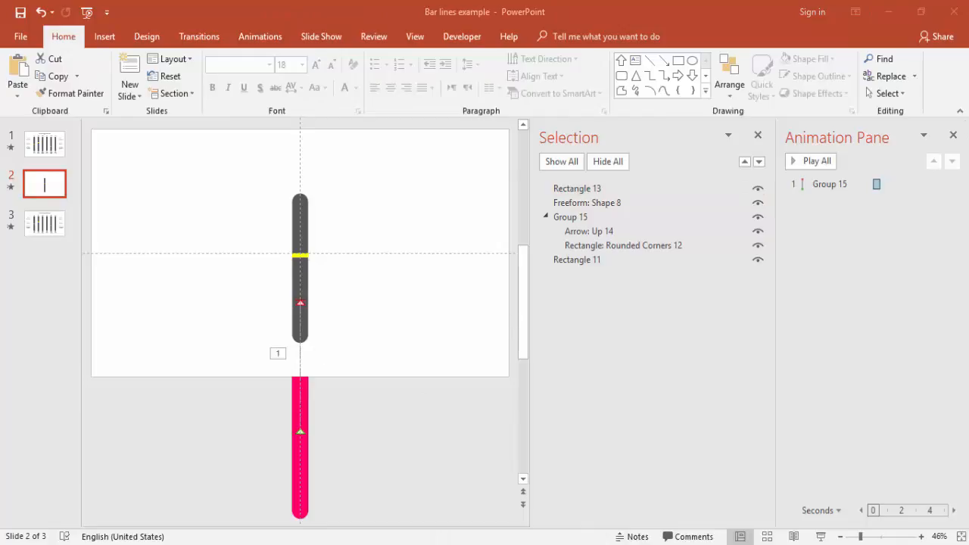
{"action": "left_click", "coordinate": [953, 137]}
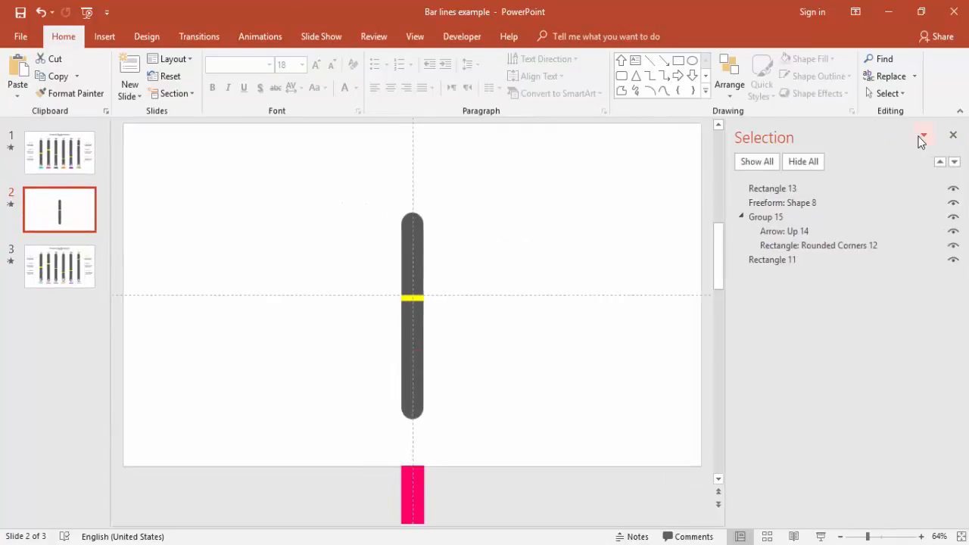
{"action": "left_click", "coordinate": [953, 136]}
Insert a text box reading "Product 1" beside the bar and size its width to fit the text on one line.
{"action": "left_click", "coordinate": [101, 36]}
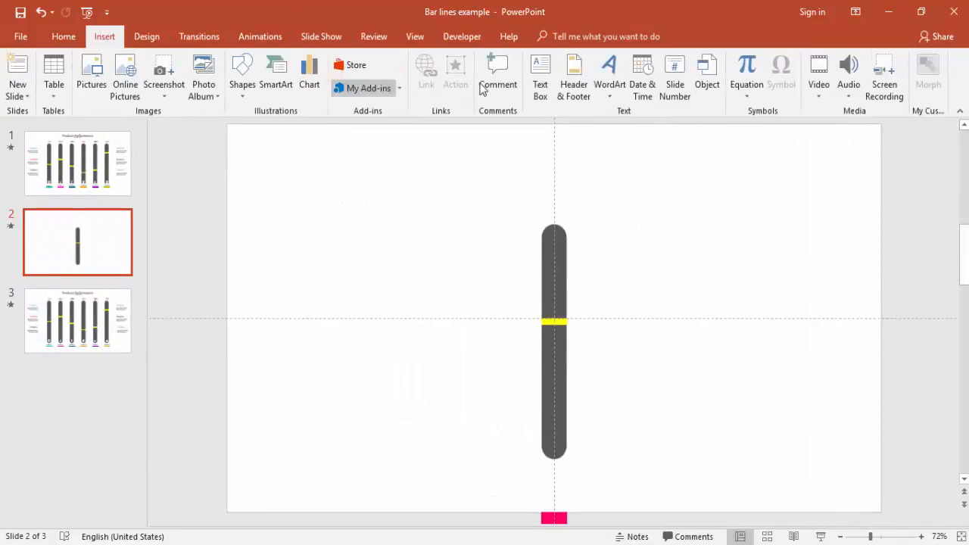
{"action": "left_click", "coordinate": [540, 75]}
{"action": "left_click", "coordinate": [399, 238]}
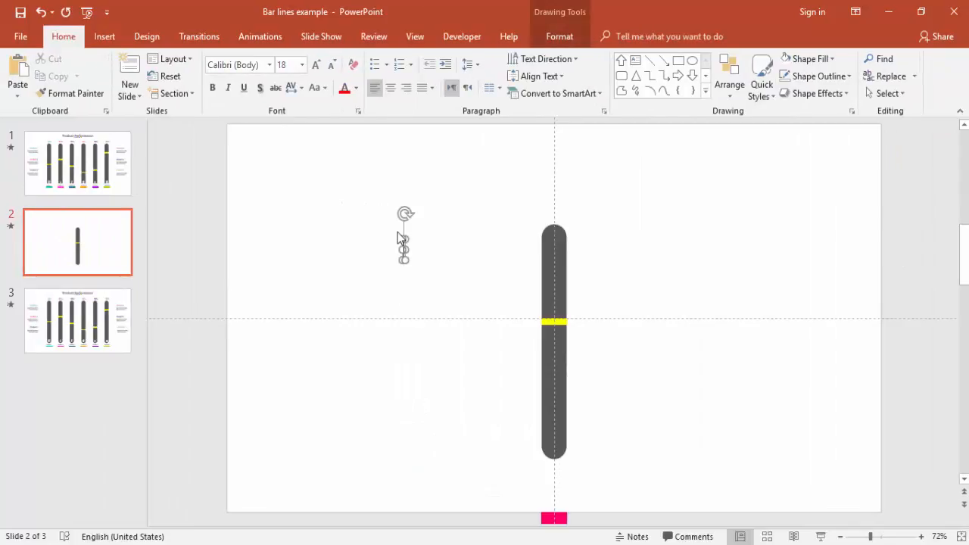
{"action": "type", "text": "Product 1"}
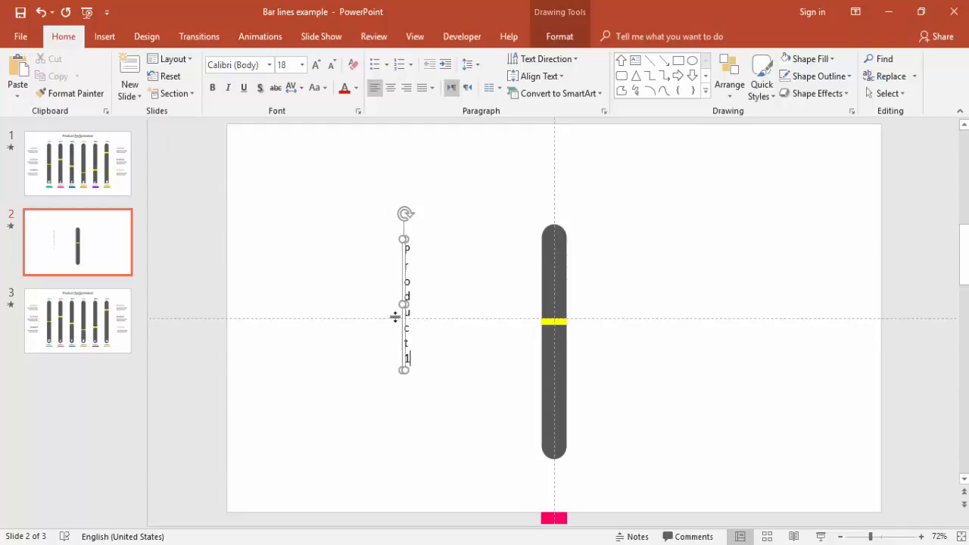
{"action": "left_click_drag", "start_coordinate": [407, 302], "coordinate": [505, 297]}
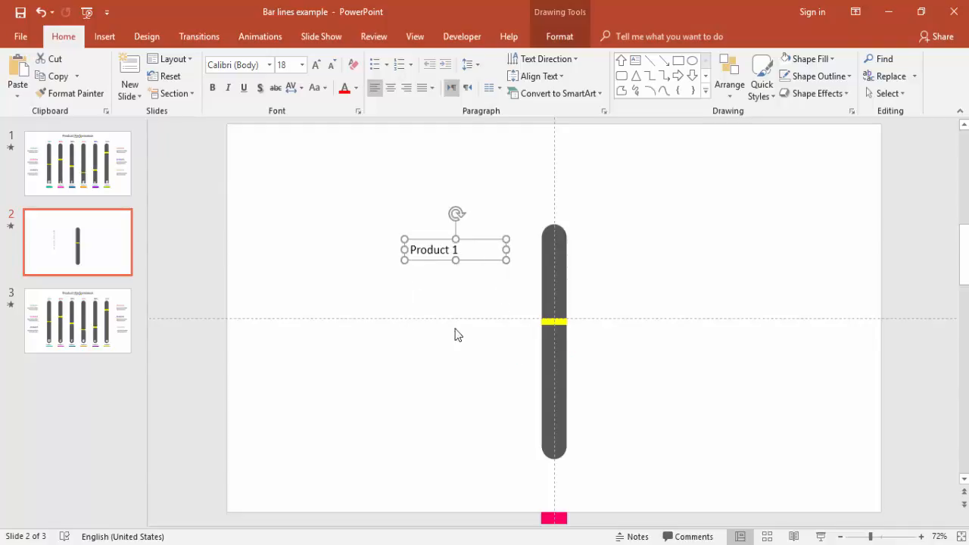
{"action": "left_click_drag", "start_coordinate": [501, 250], "coordinate": [464, 251]}
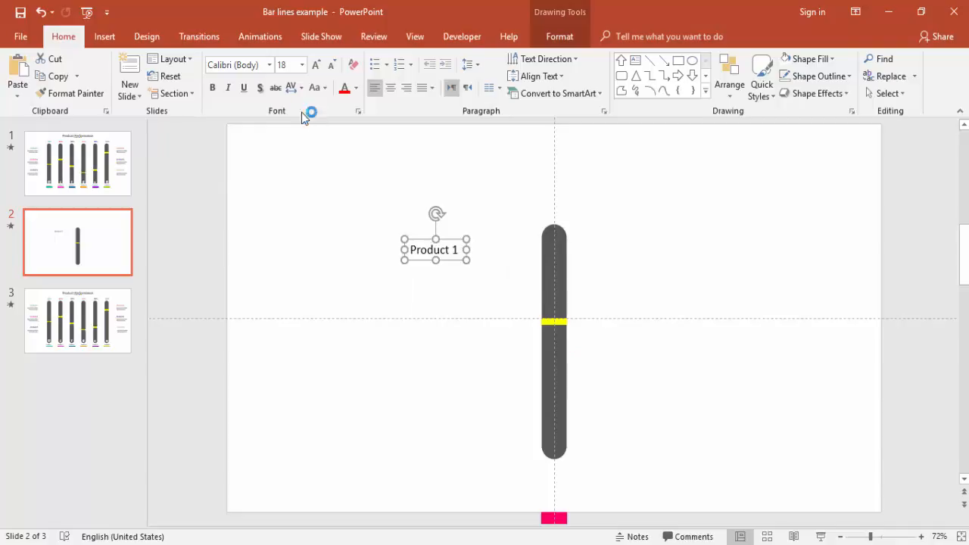
Format the "Product 1" label as bold, 12 pt, centred, pink text.
{"action": "left_click", "coordinate": [213, 87]}
{"action": "left_click", "coordinate": [334, 66]}
{"action": "left_click", "coordinate": [335, 66]}
{"action": "left_click", "coordinate": [334, 66]}
{"action": "left_click", "coordinate": [391, 88]}
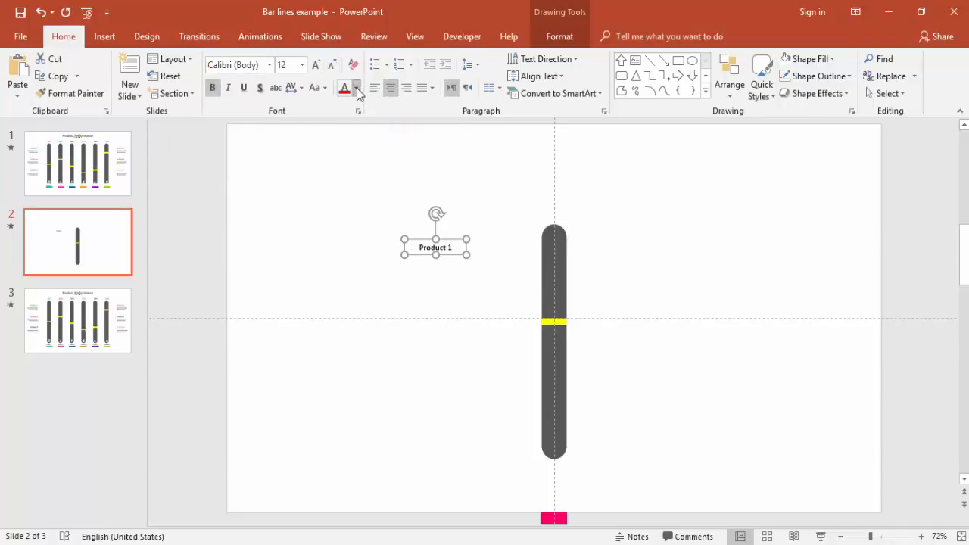
{"action": "left_click", "coordinate": [356, 87]}
{"action": "left_click", "coordinate": [347, 231]}
Centre the "Product 1" label directly beneath the dark bar and recolour its text dark gray.
{"action": "left_click_drag", "start_coordinate": [471, 263], "coordinate": [566, 458]}
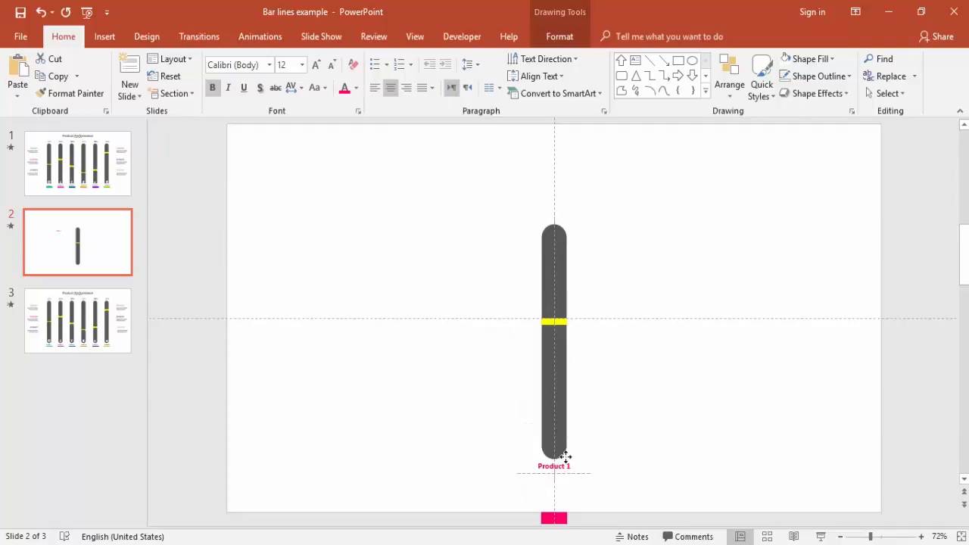
{"action": "left_click_drag", "start_coordinate": [565, 459], "coordinate": [566, 459]}
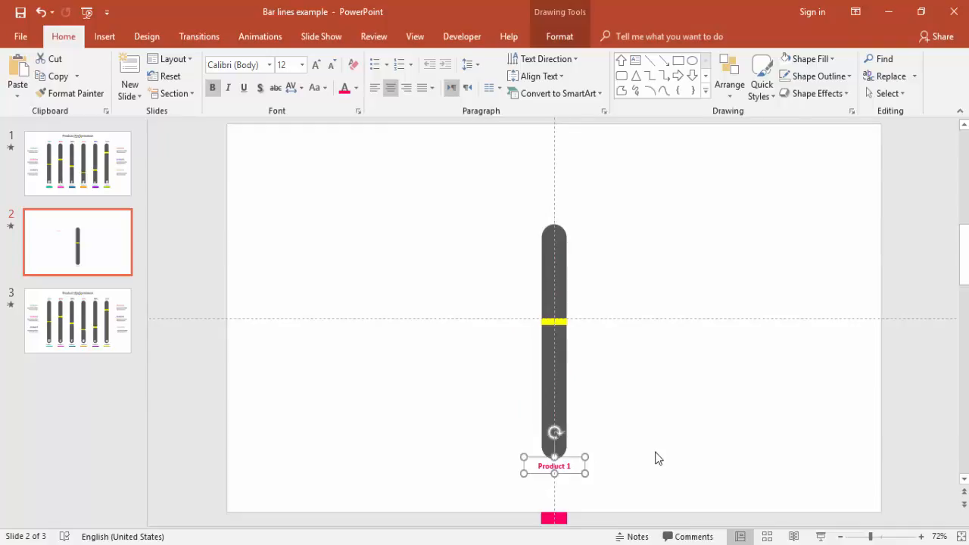
{"action": "left_click", "coordinate": [355, 88]}
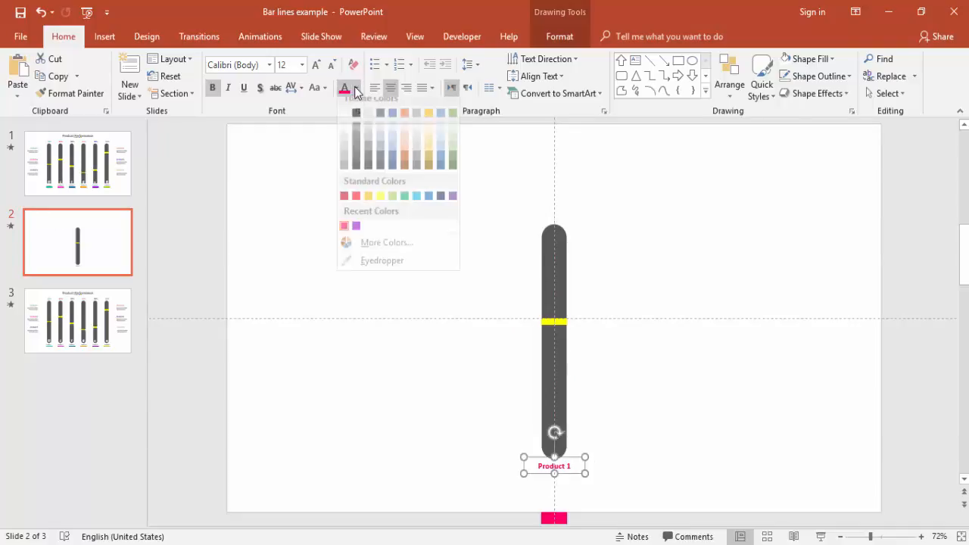
{"action": "left_click", "coordinate": [358, 155]}
{"action": "left_click", "coordinate": [377, 295]}
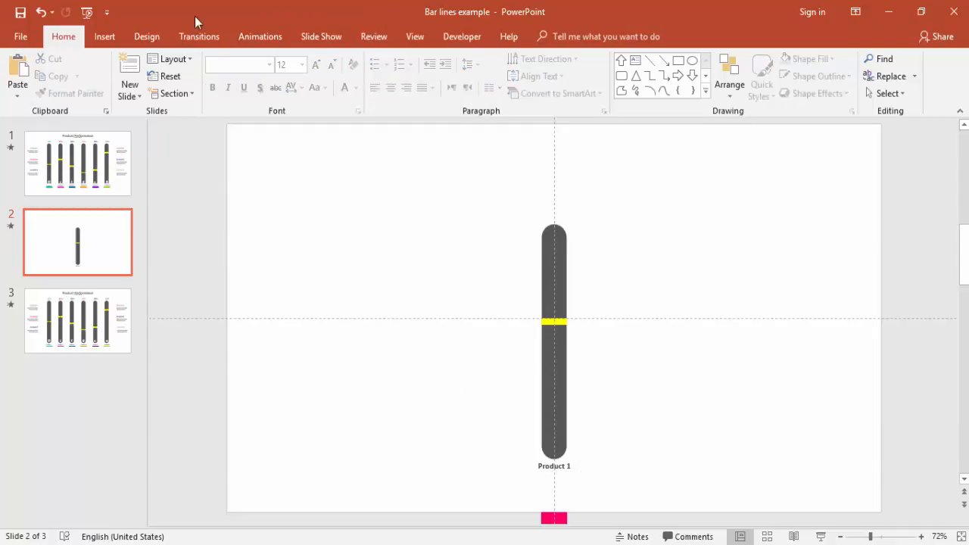
Draw a thin rectangle about 0.13" by 0.68" beneath the "Product 1" label, with pink fill and no outline.
{"action": "left_click", "coordinate": [105, 36]}
{"action": "left_click", "coordinate": [243, 85]}
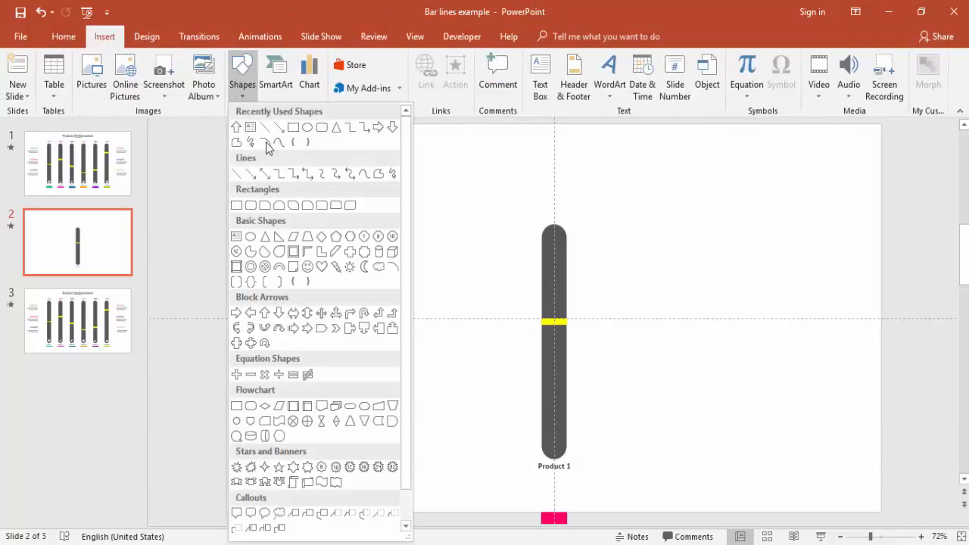
{"action": "left_click", "coordinate": [289, 130]}
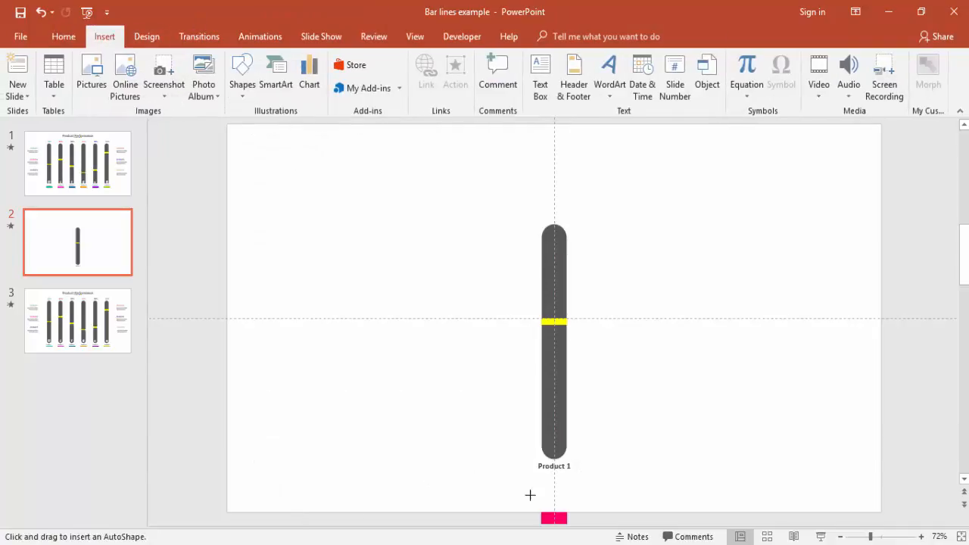
{"action": "mouse_move", "coordinate": [538, 475]}
{"action": "left_mouse_down"}
{"action": "mouse_move", "coordinate": [576, 480]}
{"action": "mouse_move", "coordinate": [564, 479]}
{"action": "left_mouse_up"}
{"action": "left_click", "coordinate": [364, 78]}
{"action": "left_click", "coordinate": [353, 238]}
{"action": "left_click", "coordinate": [364, 61]}
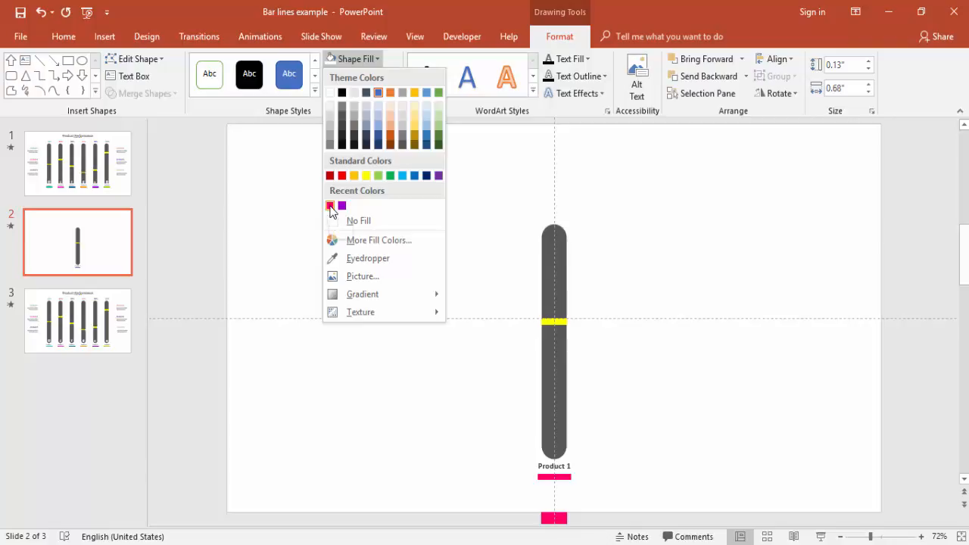
{"action": "left_click", "coordinate": [330, 206]}
Preview the current slide as a slide show and return to editing.
{"action": "left_click", "coordinate": [693, 456]}
{"action": "left_click", "coordinate": [821, 536]}
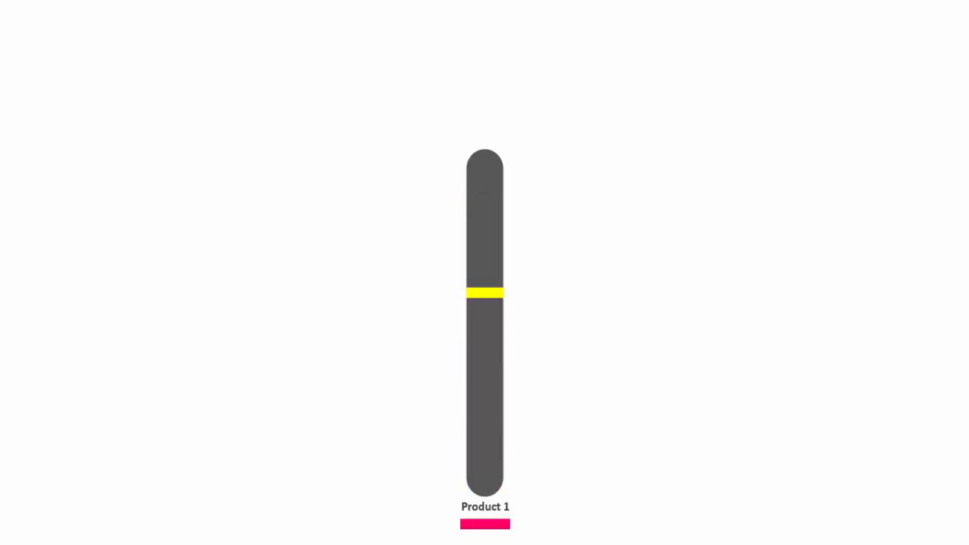
{"action": "key", "text": "Escape"}
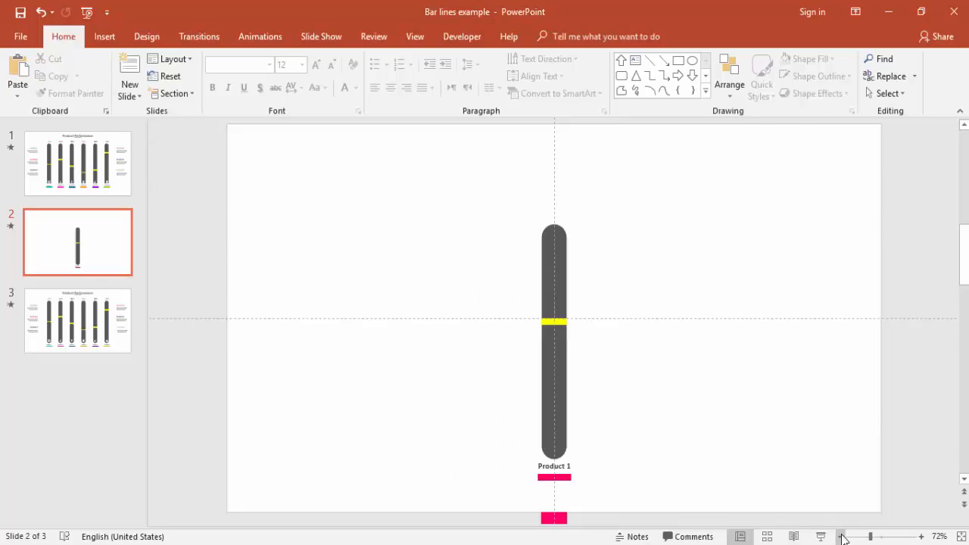
Insert a text box reading "85%" in an empty area of the slide above the bar's level.
{"action": "left_click", "coordinate": [842, 537]}
{"action": "left_click", "coordinate": [842, 537]}
{"action": "left_click", "coordinate": [842, 537]}
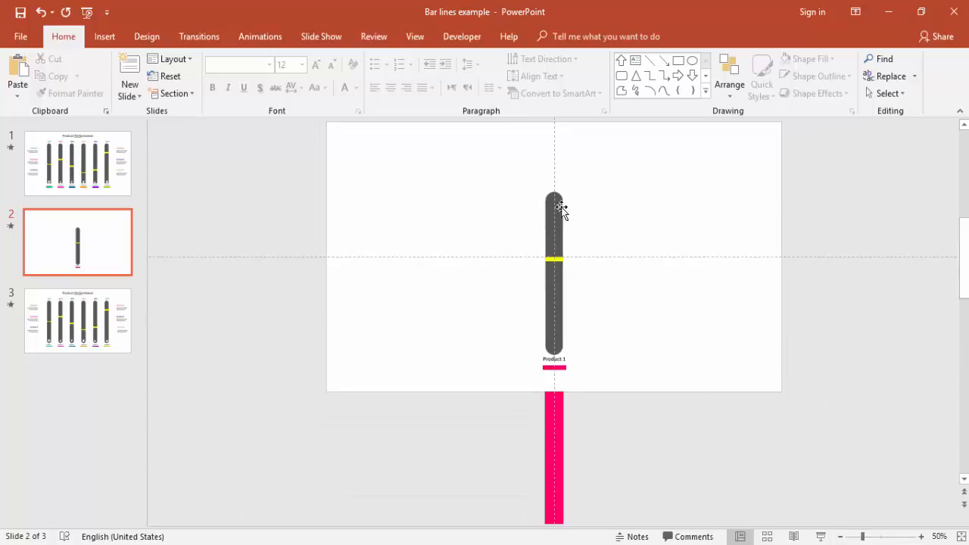
{"action": "left_click", "coordinate": [104, 37]}
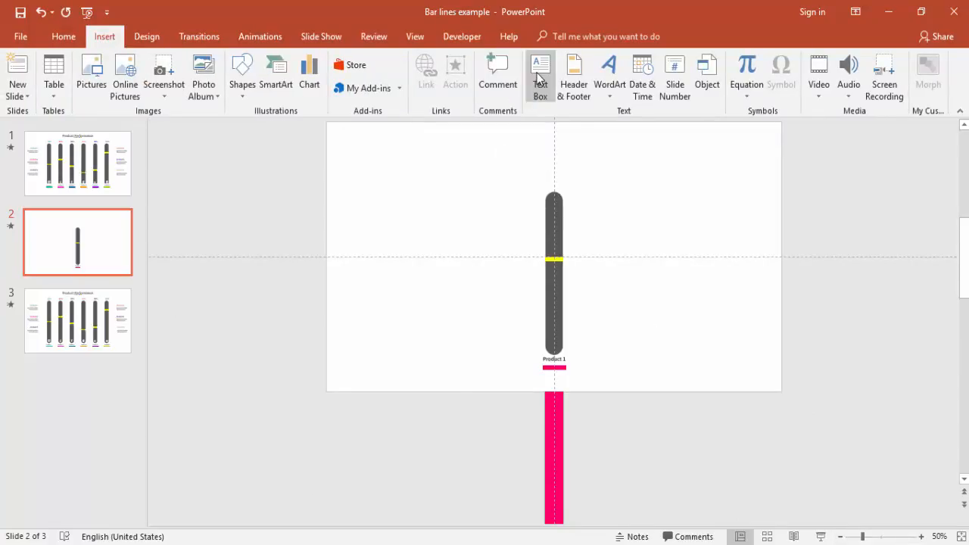
{"action": "left_click", "coordinate": [538, 76]}
{"action": "left_click", "coordinate": [434, 157]}
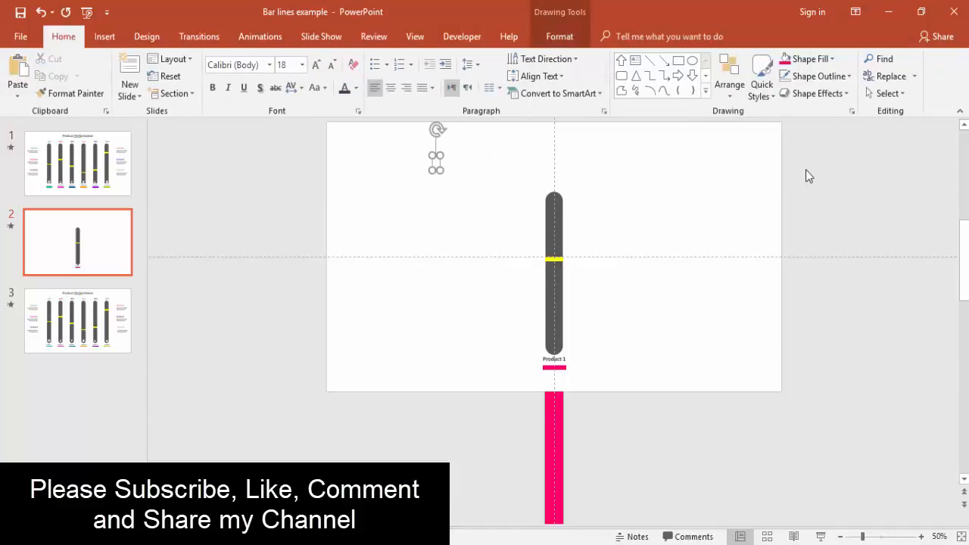
{"action": "type", "text": "85"}
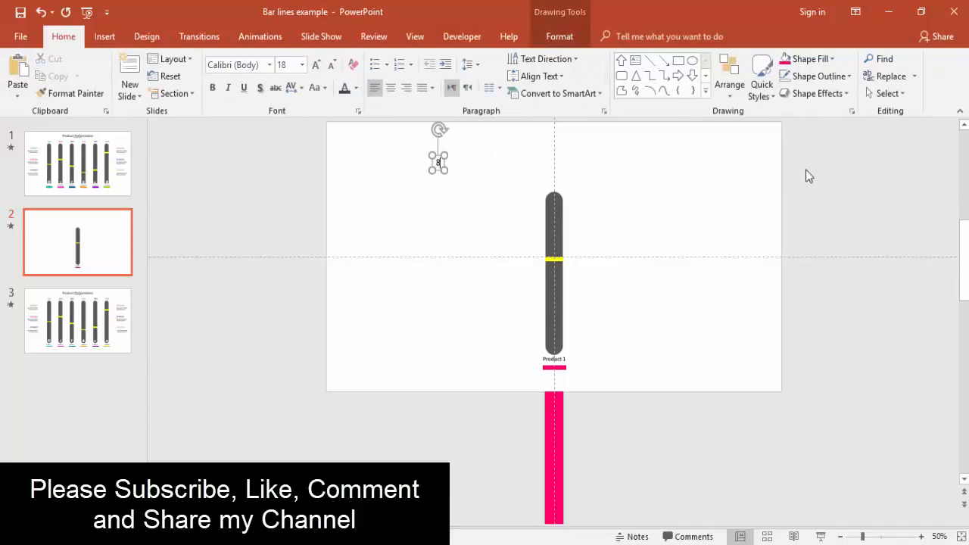
{"action": "type", "text": "%"}
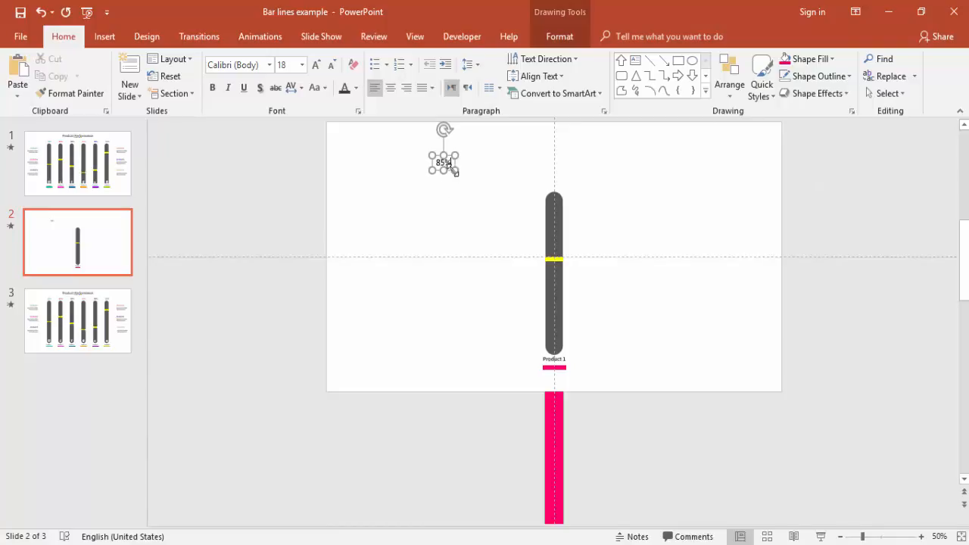
Make the "85%" text bold and pink, and centre it directly above the dark bar.
{"action": "left_click", "coordinate": [448, 169]}
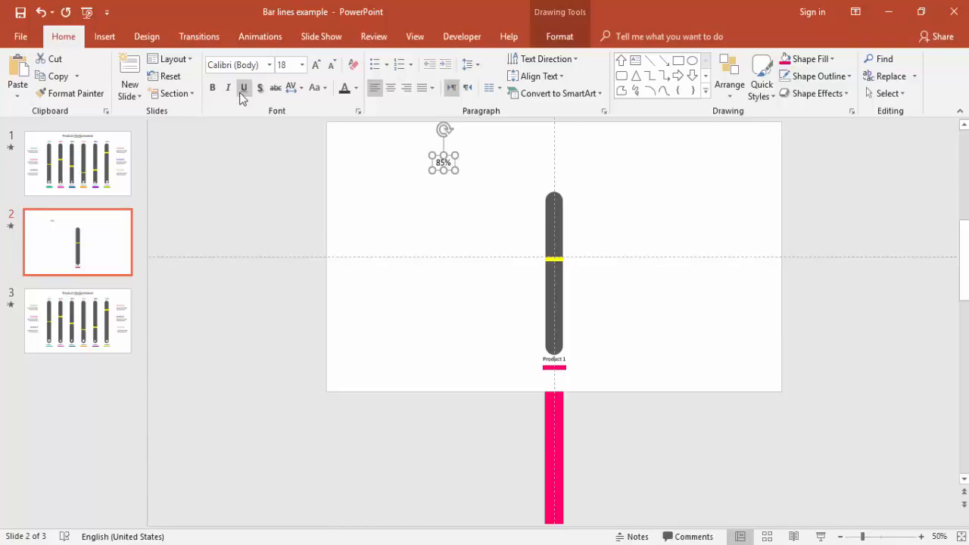
{"action": "left_click", "coordinate": [213, 88]}
{"action": "left_click", "coordinate": [356, 88]}
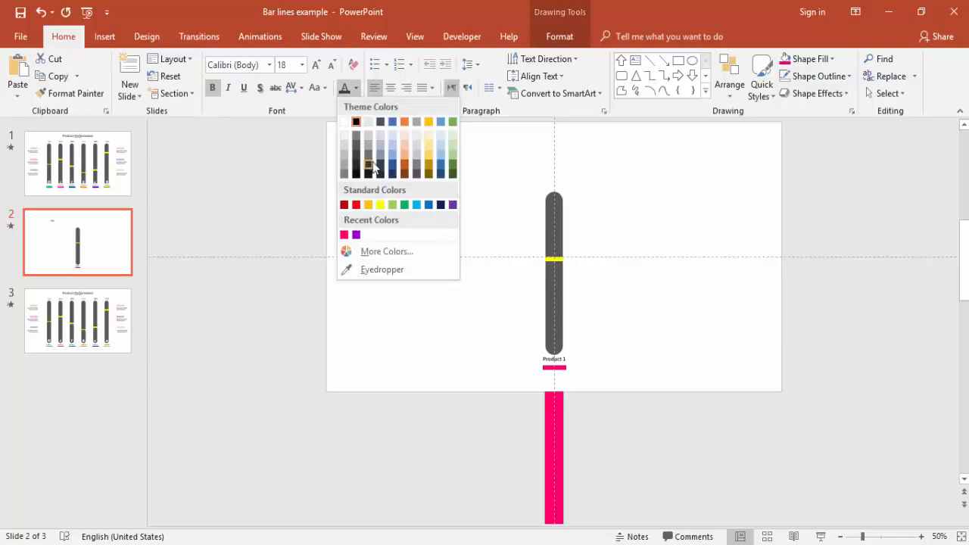
{"action": "left_click", "coordinate": [345, 234]}
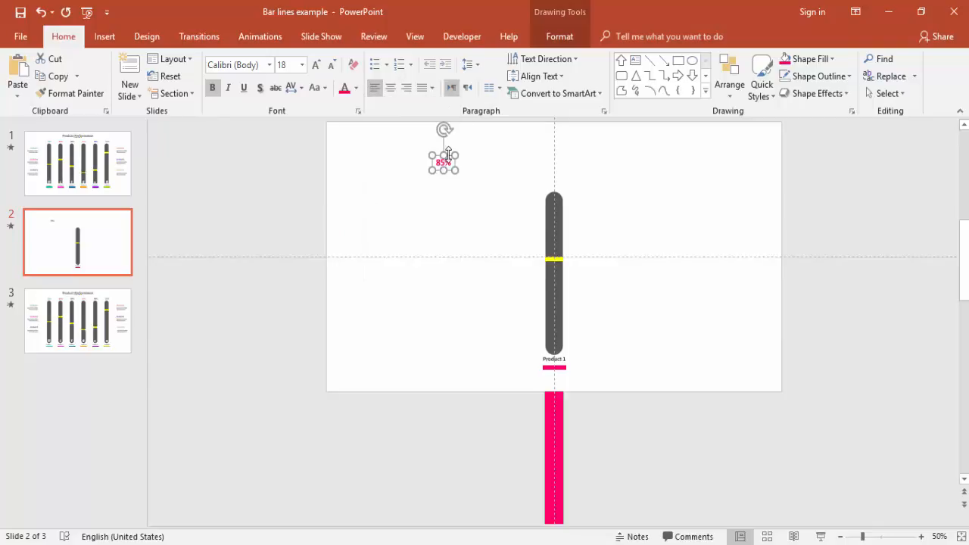
{"action": "left_click_drag", "start_coordinate": [447, 156], "coordinate": [559, 172]}
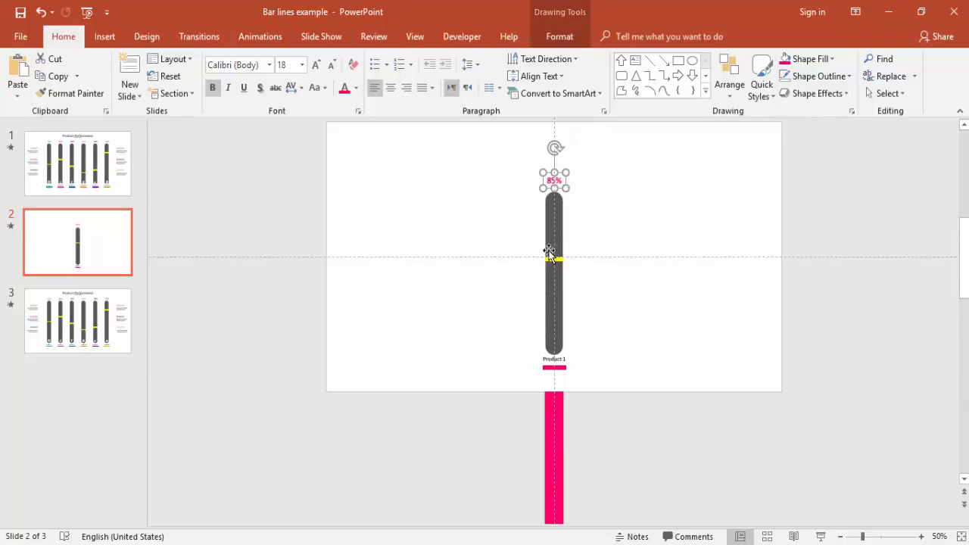
Apply an Appear animation to the "85%" label and set it to start With Previous.
{"action": "left_click", "coordinate": [263, 37]}
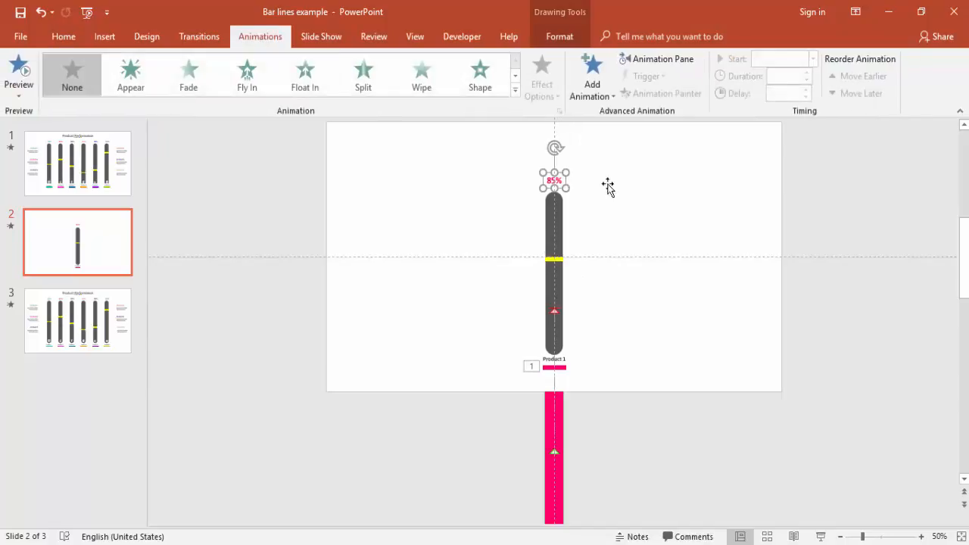
{"action": "left_click", "coordinate": [666, 59]}
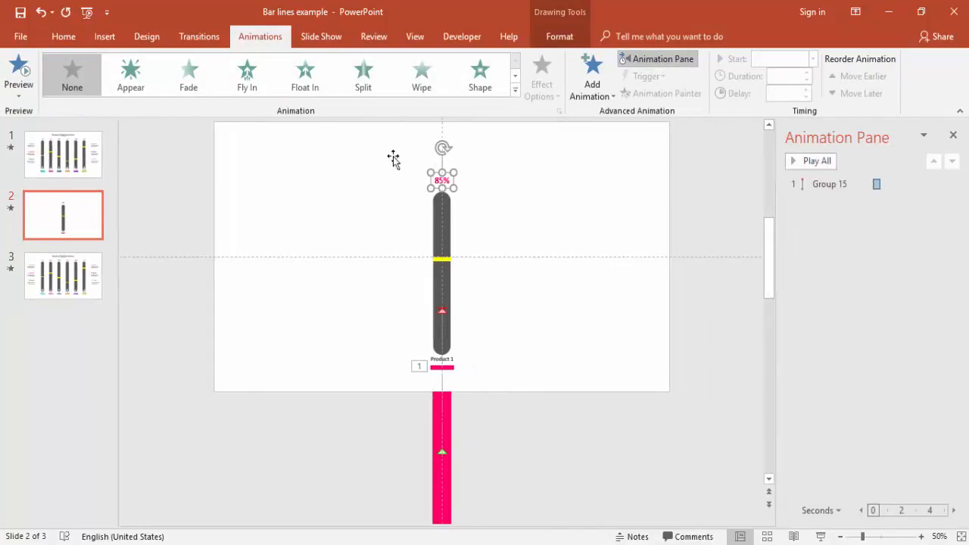
{"action": "left_click", "coordinate": [130, 82]}
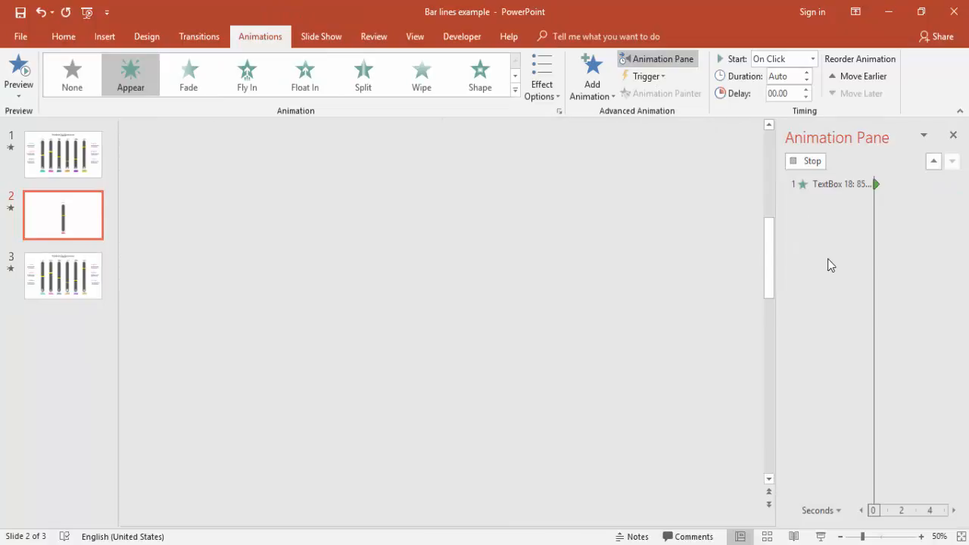
{"action": "left_click", "coordinate": [813, 59]}
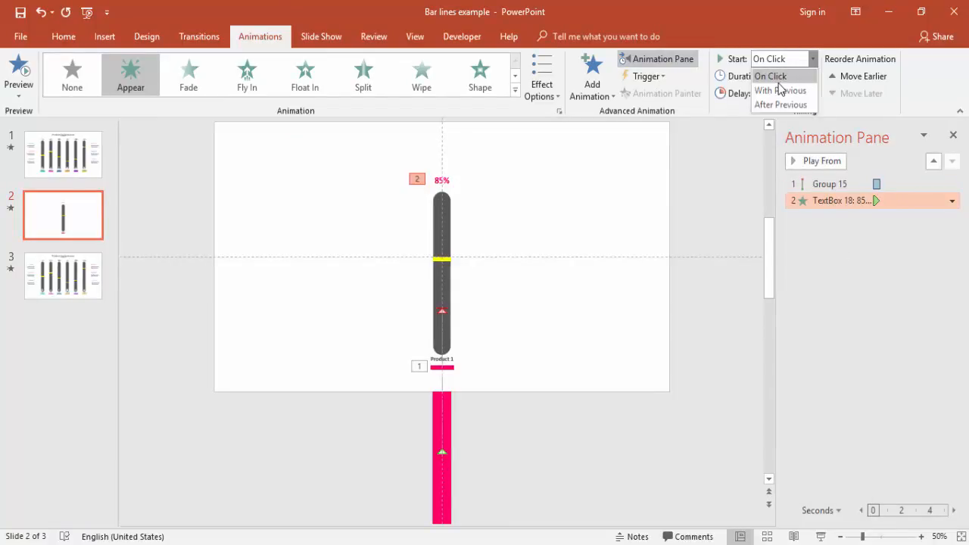
{"action": "left_click", "coordinate": [780, 90]}
Set the "85%" label's animation delay to 0.3 seconds and preview the slide show.
{"action": "double_click", "coordinate": [810, 201]}
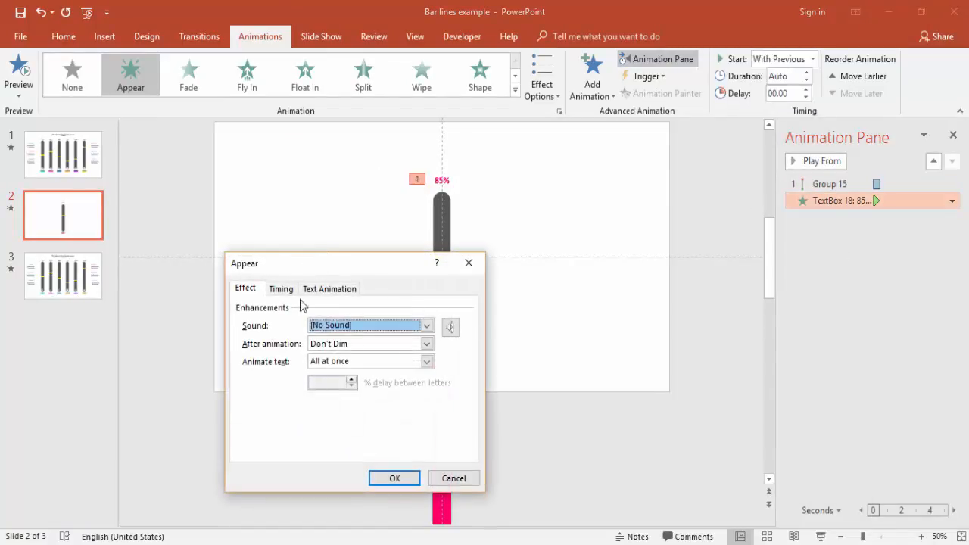
{"action": "left_click", "coordinate": [280, 289]}
{"action": "left_click", "coordinate": [298, 328]}
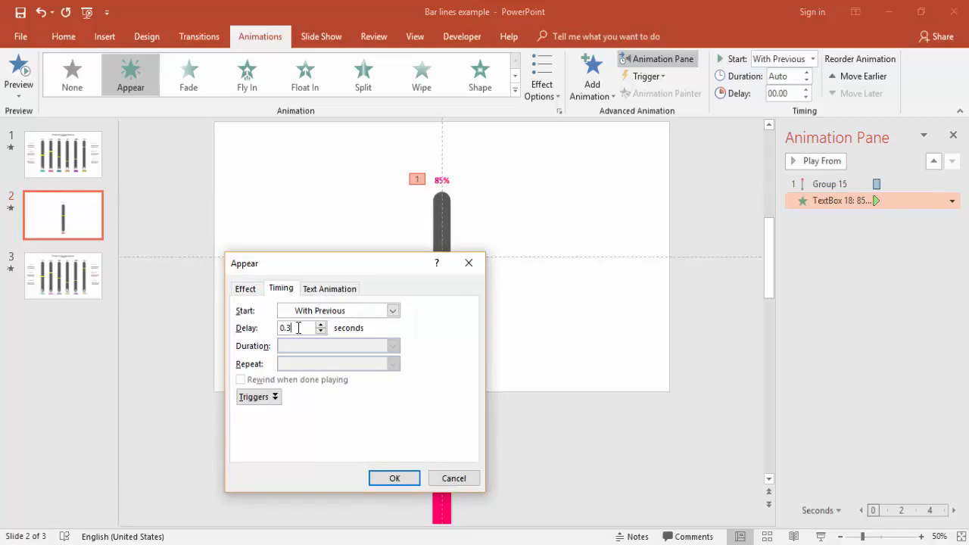
{"action": "key", "text": "Return"}
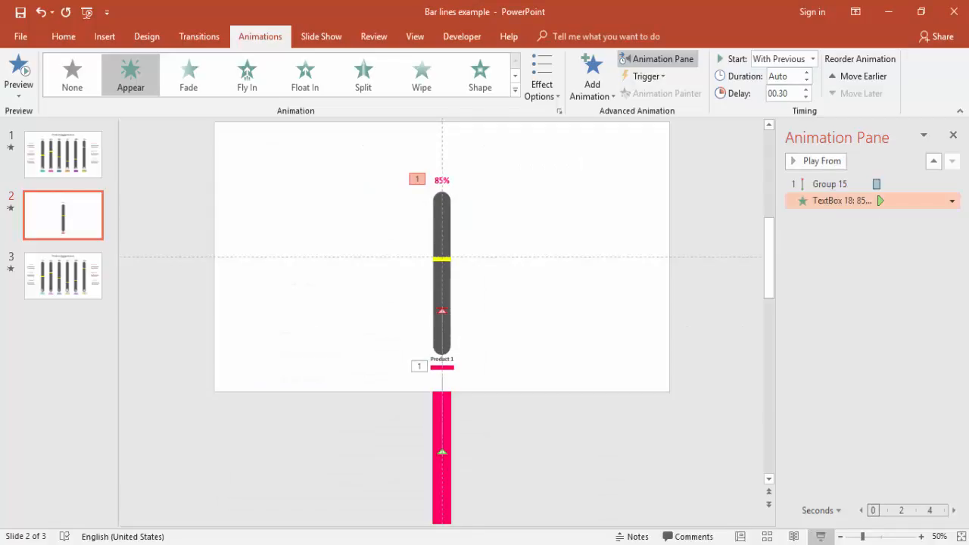
{"action": "left_click", "coordinate": [821, 536]}
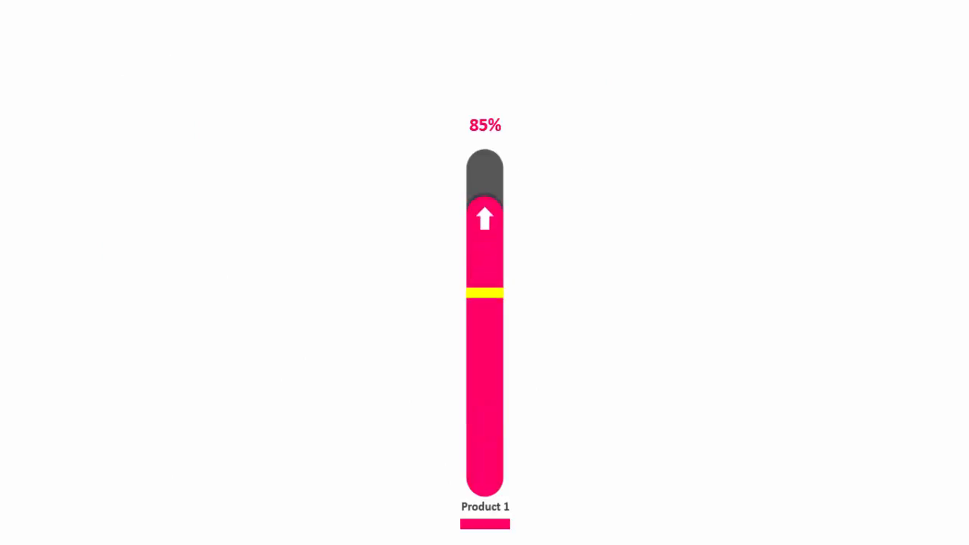
{"action": "key", "text": "Escape"}
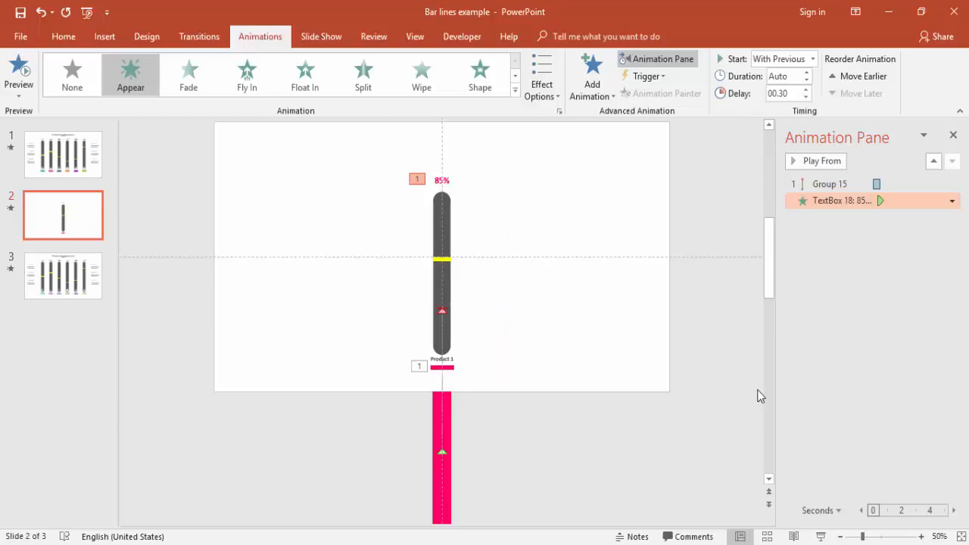
Move the complete bar set toward the slide's left side and duplicate it into five evenly spaced bars.
{"action": "left_click", "coordinate": [839, 536]}
{"action": "left_click_drag", "start_coordinate": [331, 166], "coordinate": [549, 527]}
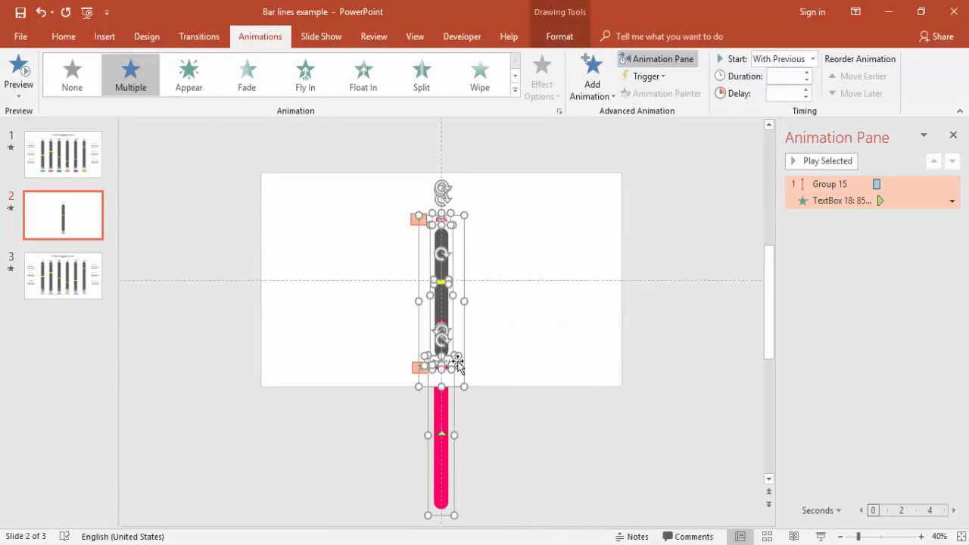
{"action": "left_click_drag", "start_coordinate": [463, 321], "coordinate": [394, 331]}
{"action": "key", "text": "ctrl+d"}
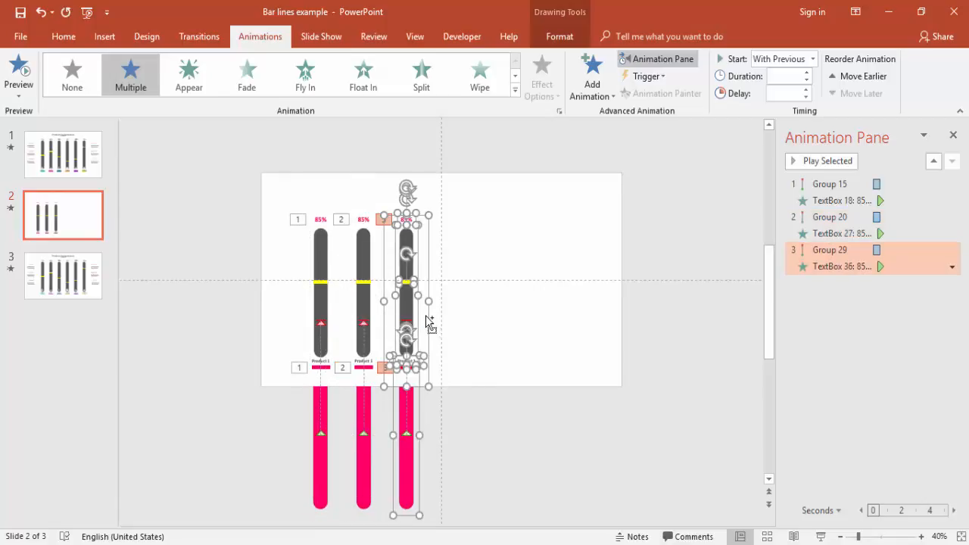
{"action": "key", "text": "ctrl+d"}
{"action": "key", "text": "ctrl+d"}
Centre all five bar sets horizontally on the slide and preview their animations in the slide show.
{"action": "left_click", "coordinate": [234, 165]}
{"action": "left_click_drag", "start_coordinate": [225, 160], "coordinate": [574, 536]}
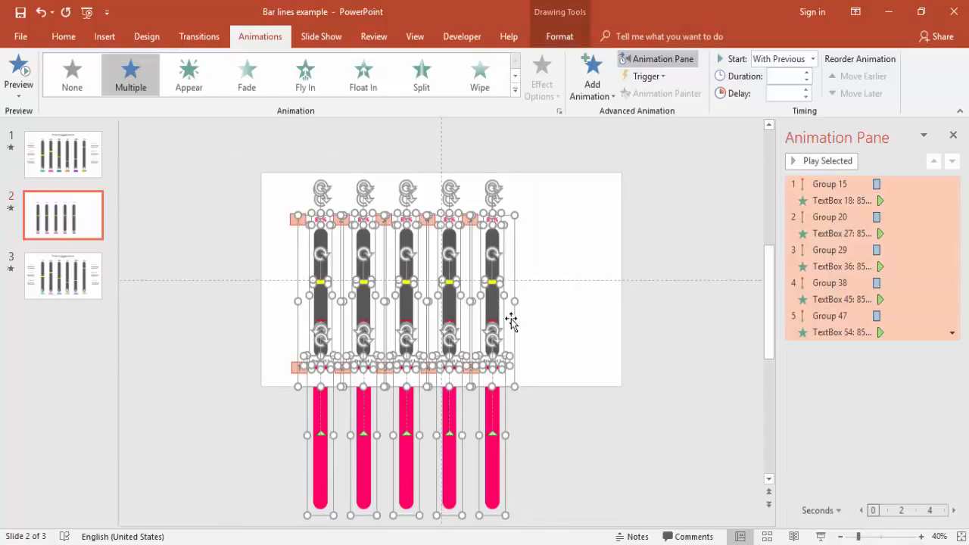
{"action": "left_click_drag", "start_coordinate": [526, 319], "coordinate": [547, 329]}
{"action": "left_click", "coordinate": [285, 447]}
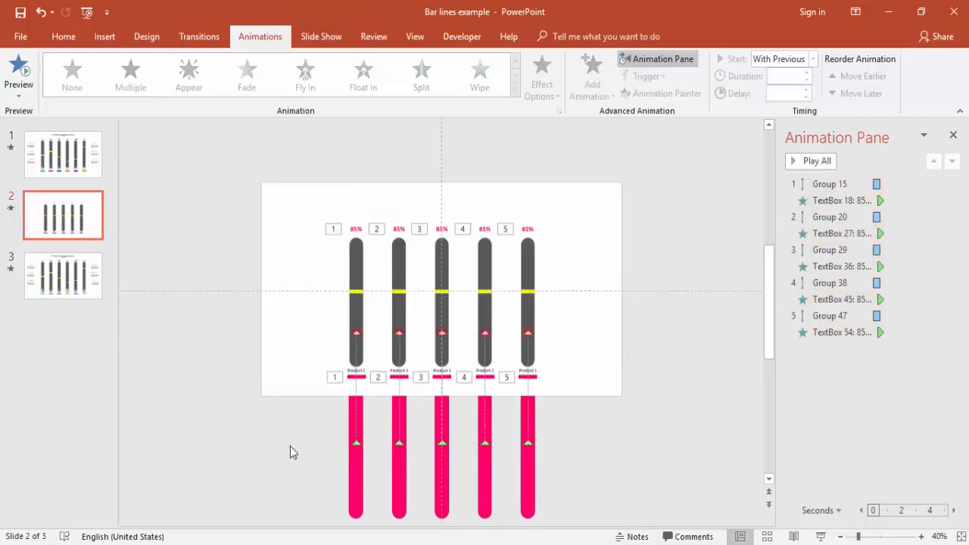
{"action": "left_click", "coordinate": [820, 536]}
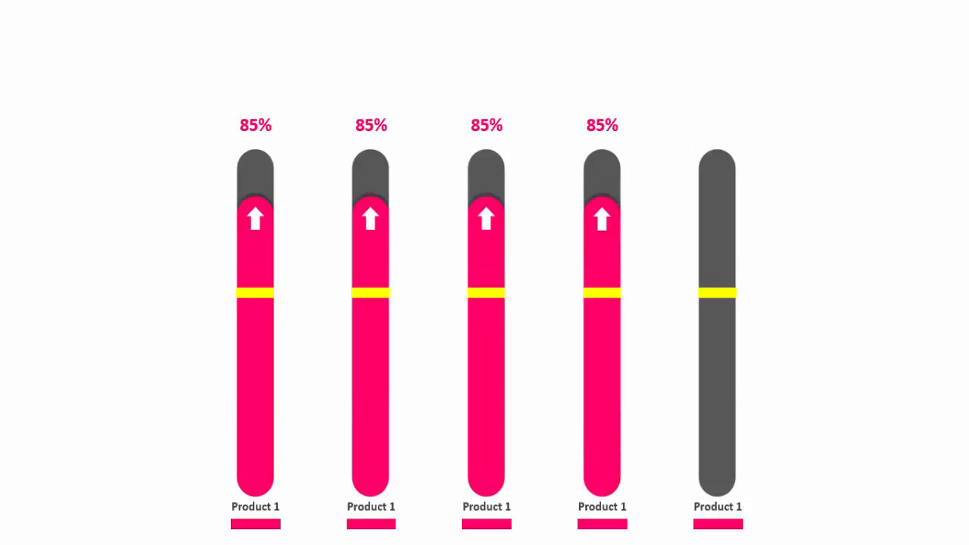
{"action": "key", "text": "Escape"}
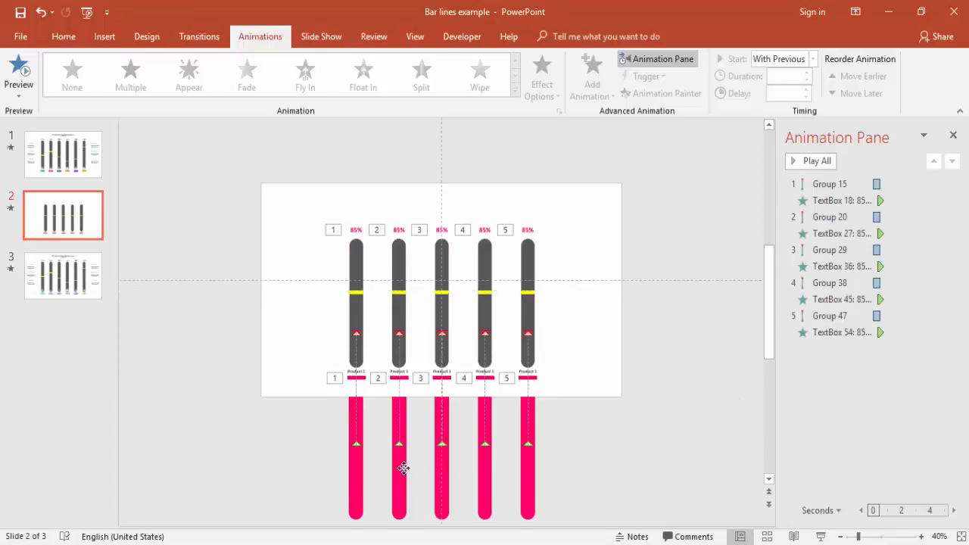
Fill the second bar below the slide with green and the third with orange.
{"action": "left_click", "coordinate": [404, 470]}
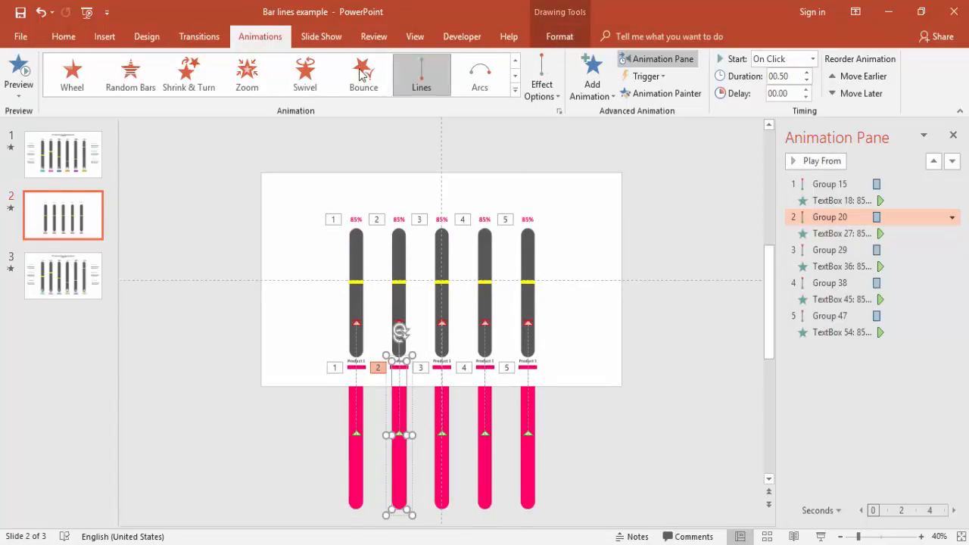
{"action": "left_click", "coordinate": [559, 36]}
{"action": "left_click", "coordinate": [354, 59]}
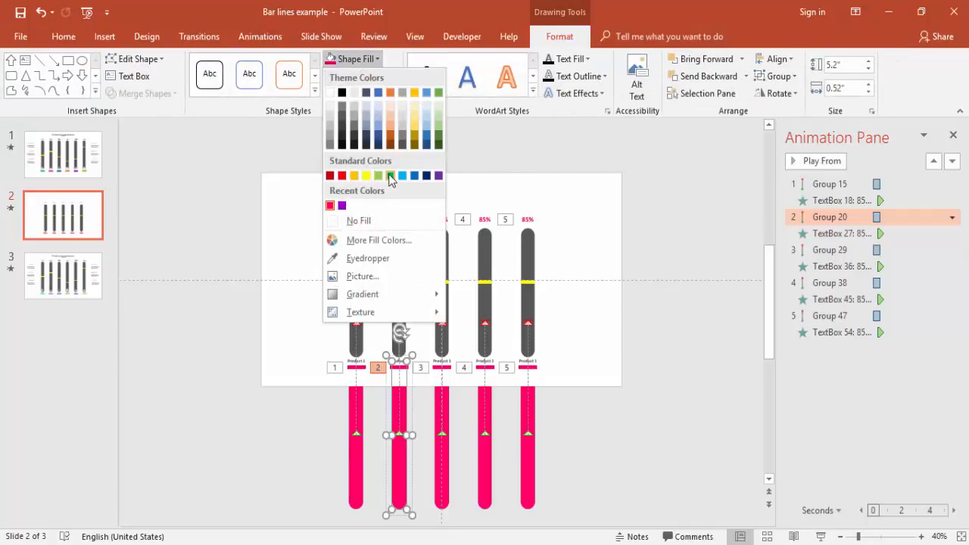
{"action": "left_click", "coordinate": [390, 175]}
{"action": "left_click", "coordinate": [452, 456]}
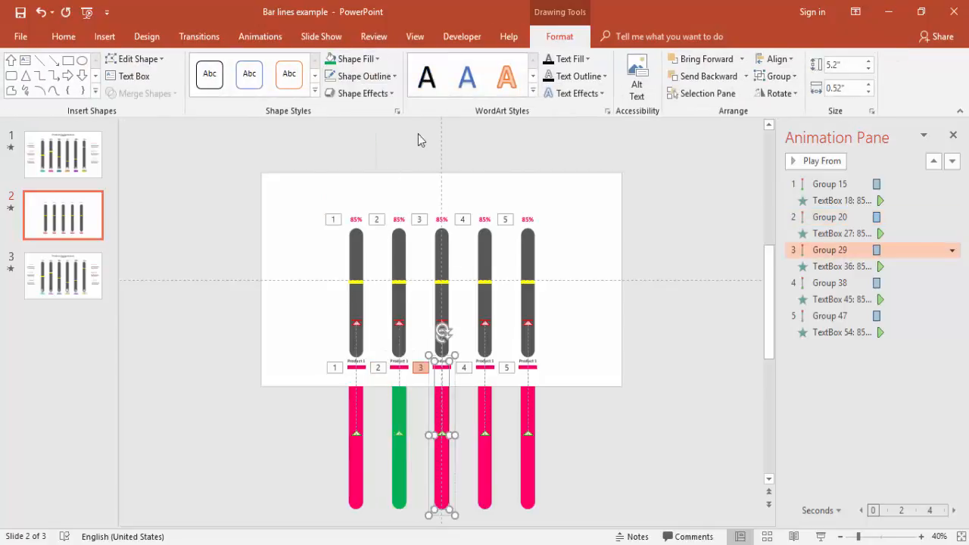
{"action": "left_click", "coordinate": [355, 58]}
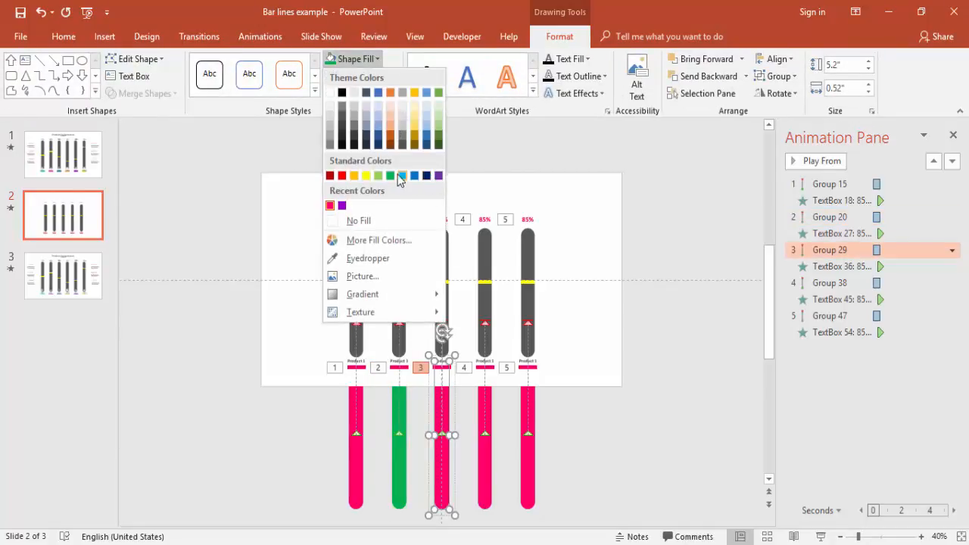
{"action": "left_click", "coordinate": [354, 176]}
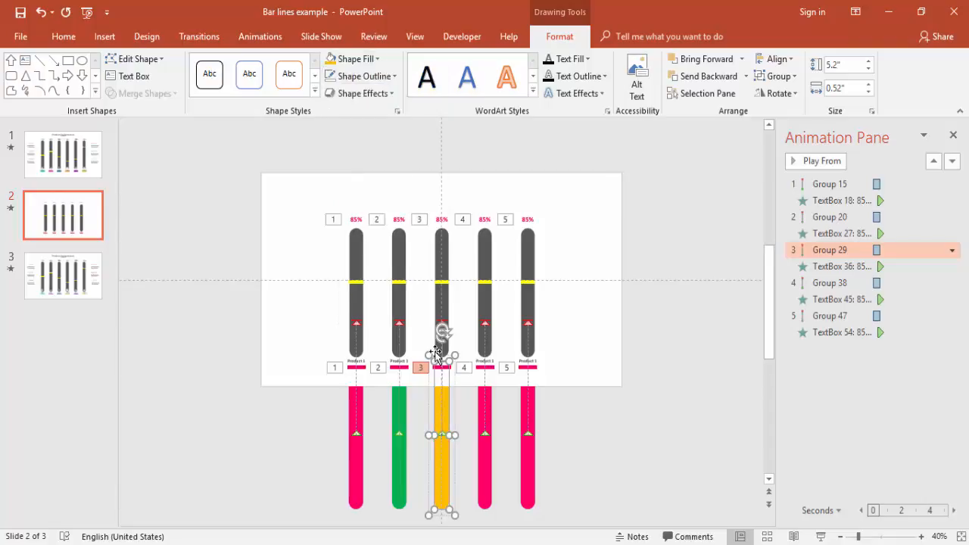
Fill the fourth bar below the slide with red and the fifth with dark gold.
{"action": "left_click", "coordinate": [487, 456]}
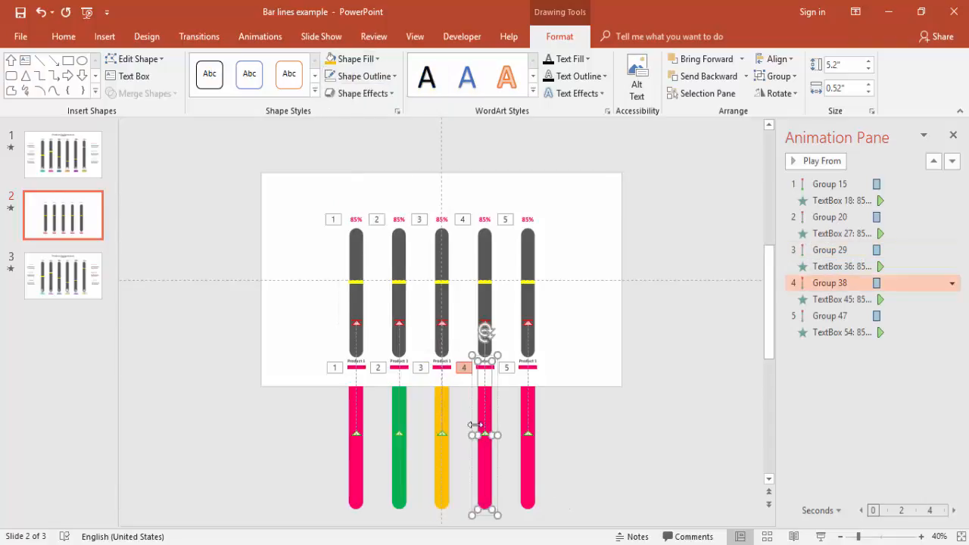
{"action": "left_click", "coordinate": [358, 63]}
{"action": "left_click", "coordinate": [343, 176]}
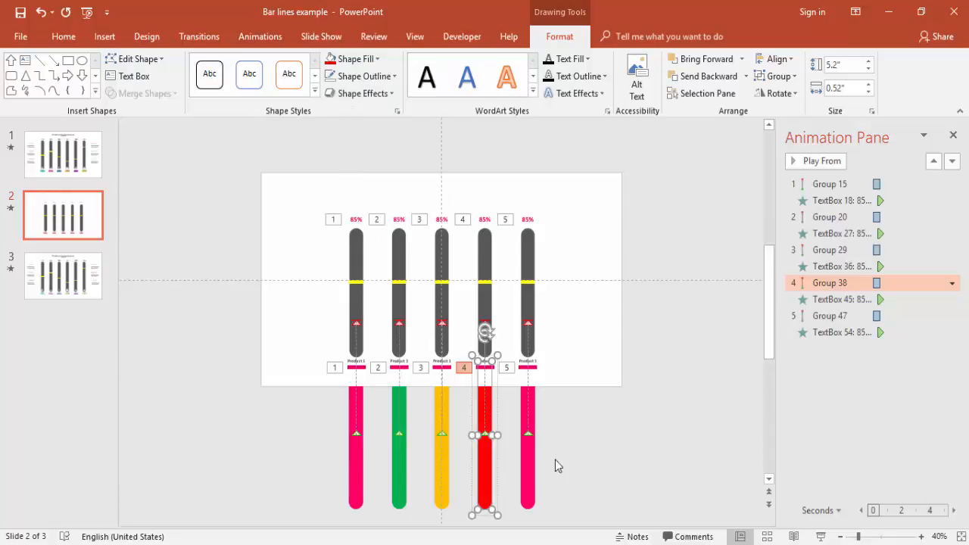
{"action": "left_click", "coordinate": [533, 468]}
{"action": "left_click", "coordinate": [358, 61]}
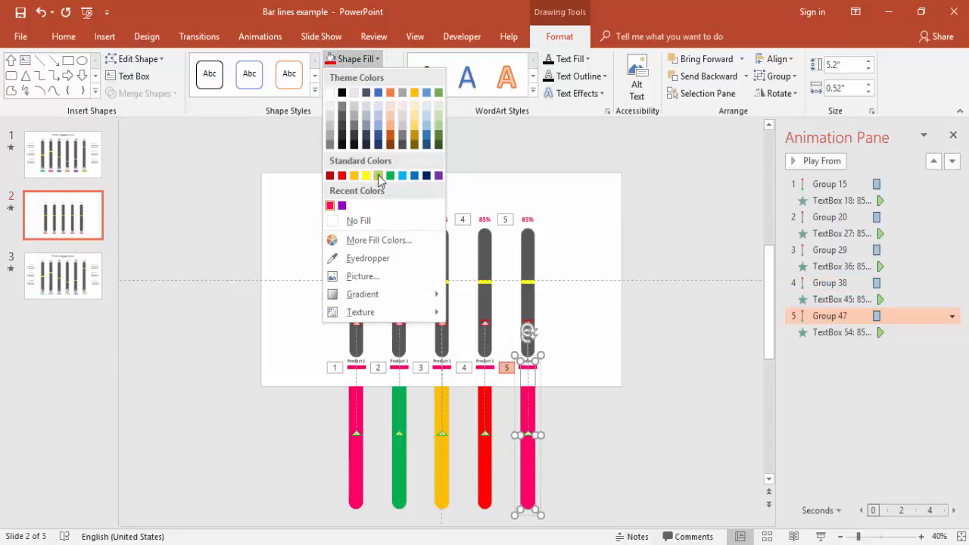
{"action": "left_click", "coordinate": [416, 142]}
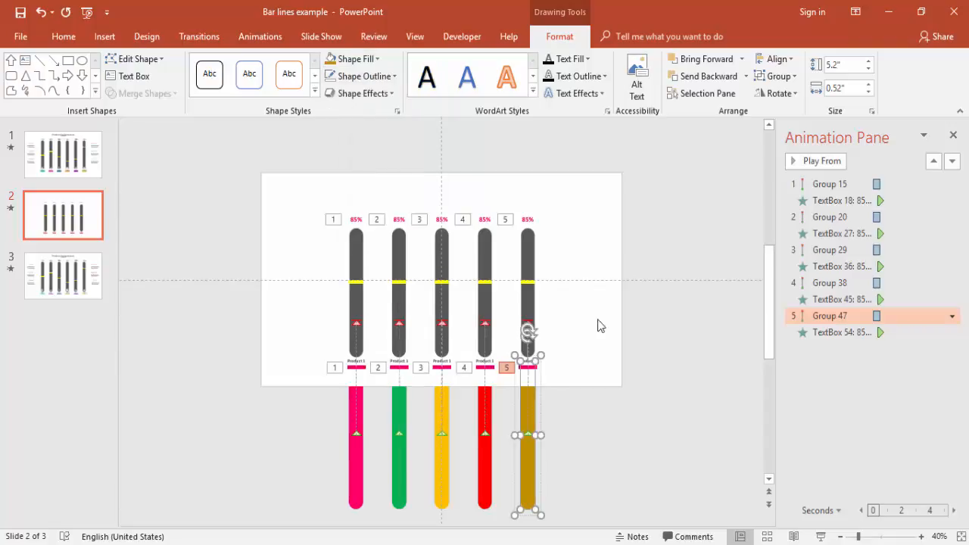
Set the motion animations of the second to fifth bars to start With Previous with a 0.3-second delay.
{"action": "left_click", "coordinate": [832, 218]}
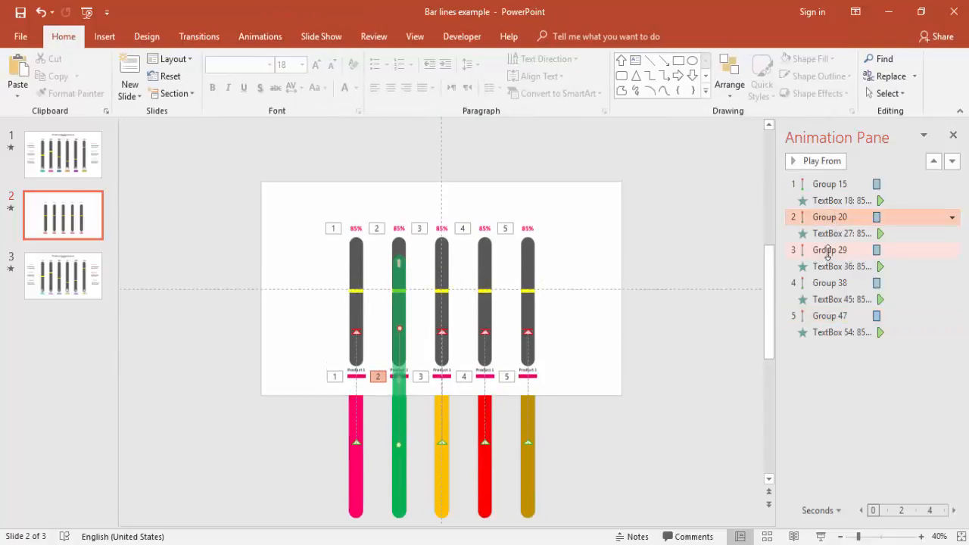
{"action": "left_click", "coordinate": [831, 246], "text": "shift"}
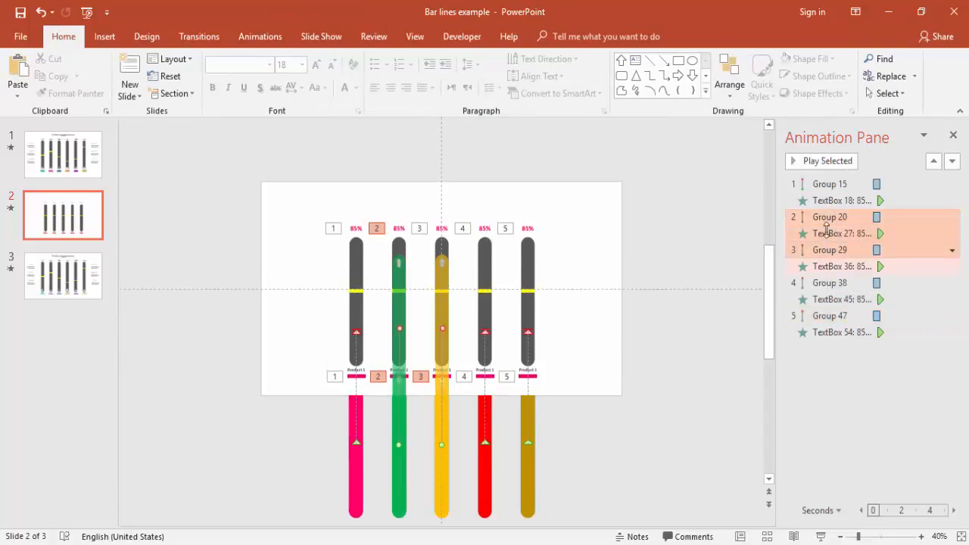
{"action": "left_click", "coordinate": [825, 222]}
{"action": "left_click", "coordinate": [828, 251], "text": "ctrl"}
{"action": "left_click", "coordinate": [825, 283], "text": "ctrl"}
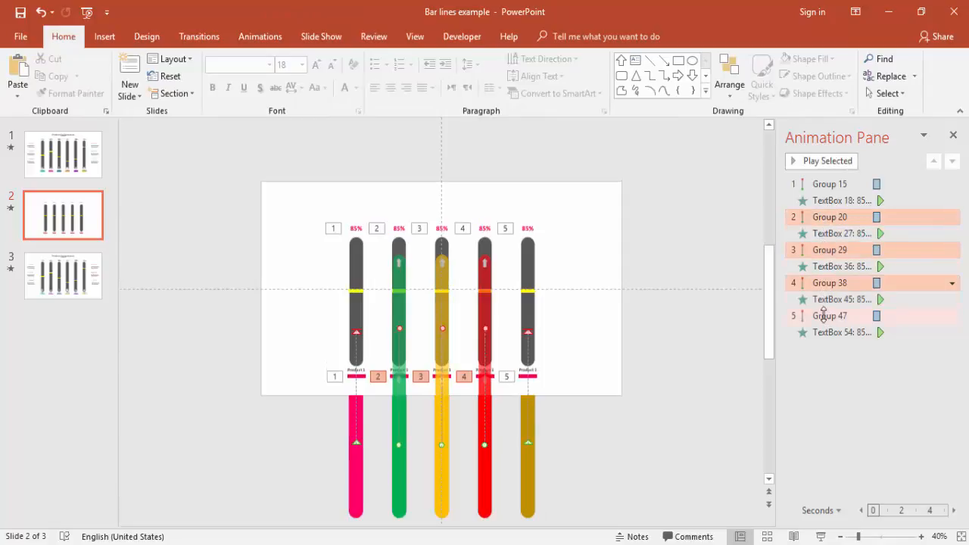
{"action": "left_click", "coordinate": [825, 315], "text": "ctrl"}
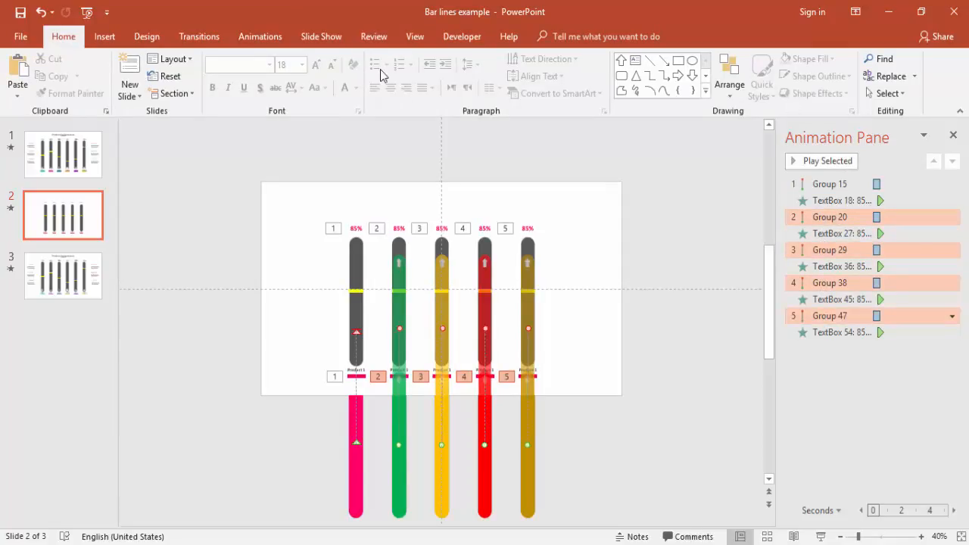
{"action": "left_click", "coordinate": [261, 36]}
{"action": "left_click", "coordinate": [812, 59]}
{"action": "left_click", "coordinate": [780, 90]}
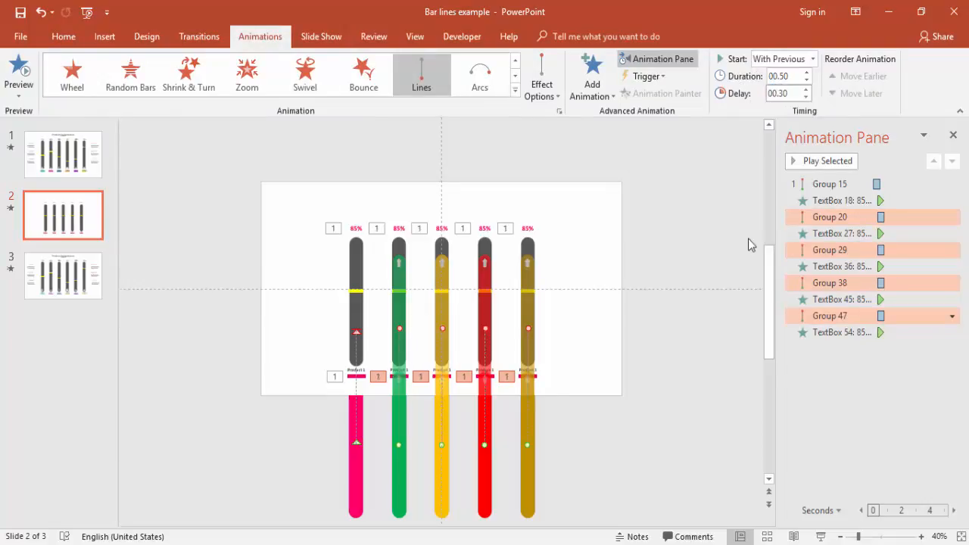
Preview the simultaneous bar animations in the slide show, check the first percentage label's delay, and replay the slide.
{"action": "left_click", "coordinate": [829, 534]}
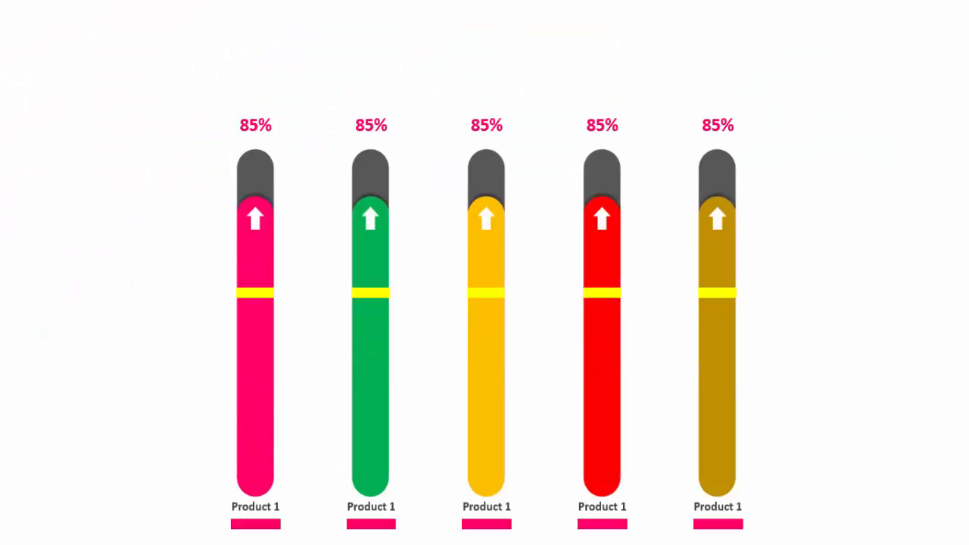
{"action": "key", "text": "Escape"}
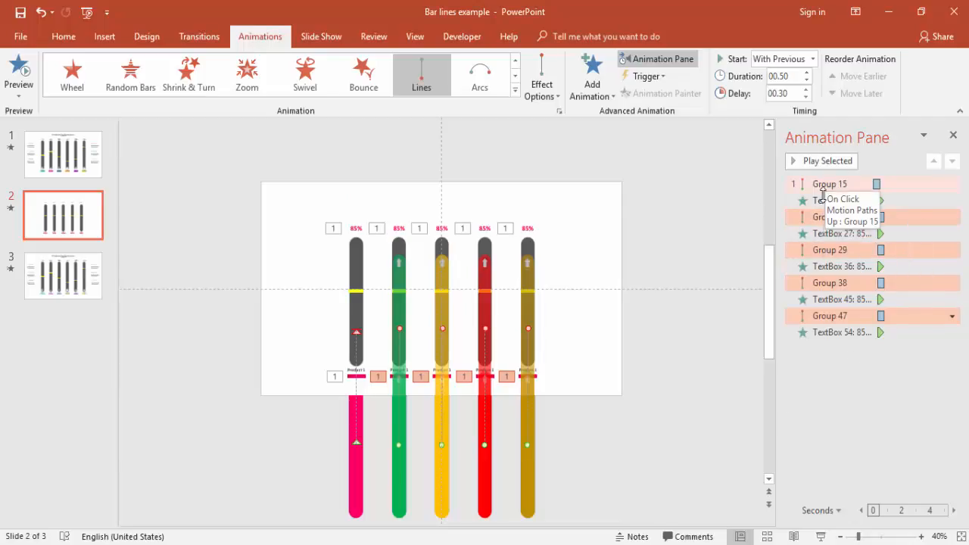
{"action": "left_click", "coordinate": [836, 200]}
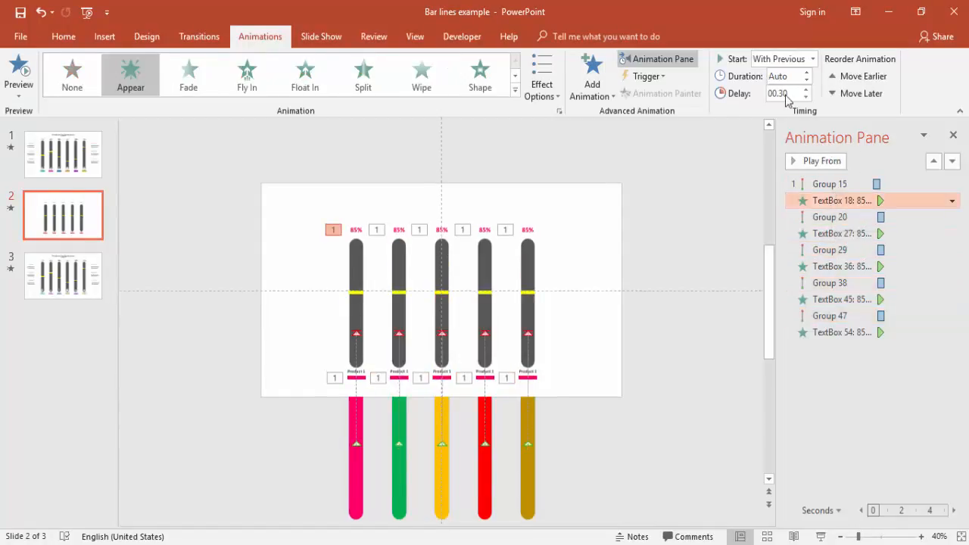
{"action": "left_click", "coordinate": [818, 537]}
{"action": "left_click", "coordinate": [868, 271]}
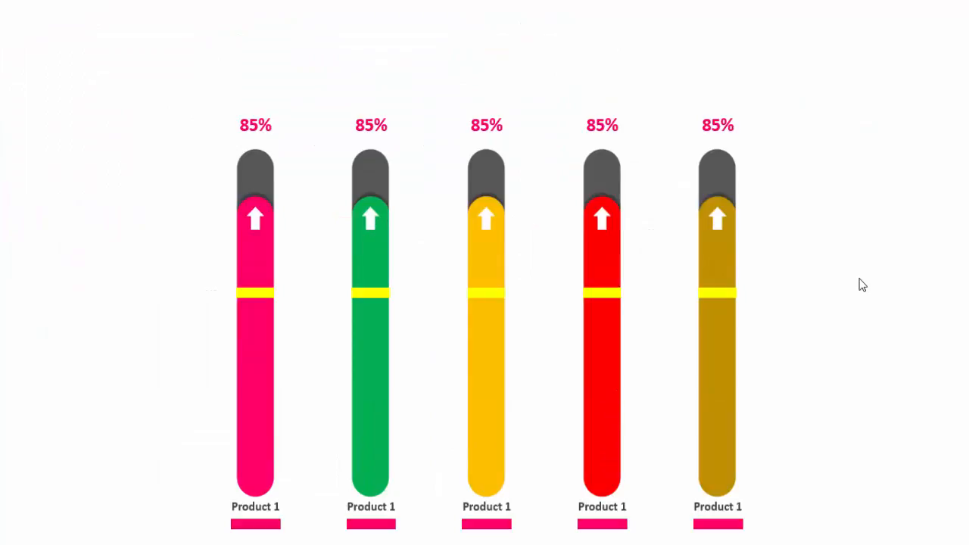
{"action": "left_click", "coordinate": [862, 282]}
{"action": "scroll", "coordinate": [861, 282], "scroll_direction": "up", "scroll_amount": 2}
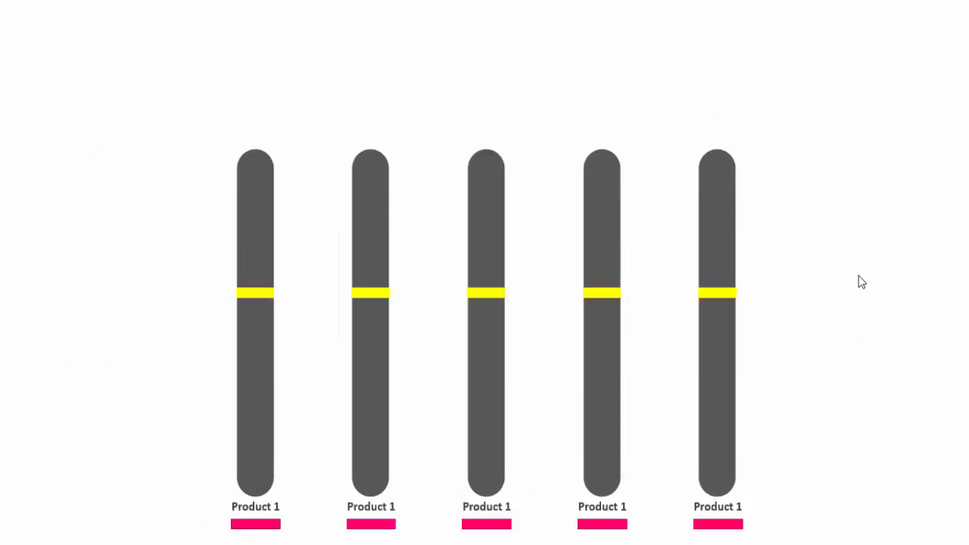
{"action": "left_click", "coordinate": [861, 281]}
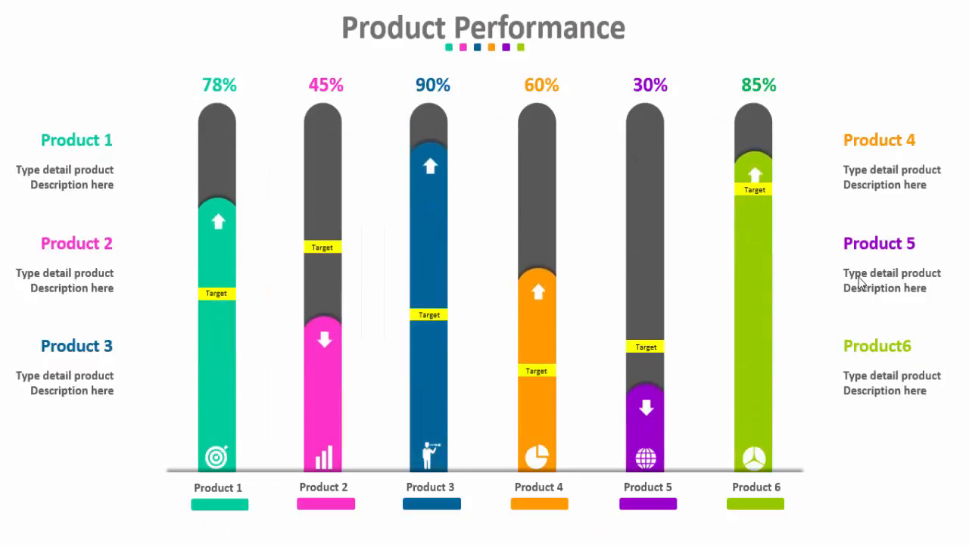
{"action": "scroll", "coordinate": [860, 283], "scroll_direction": "up", "scroll_amount": 1}
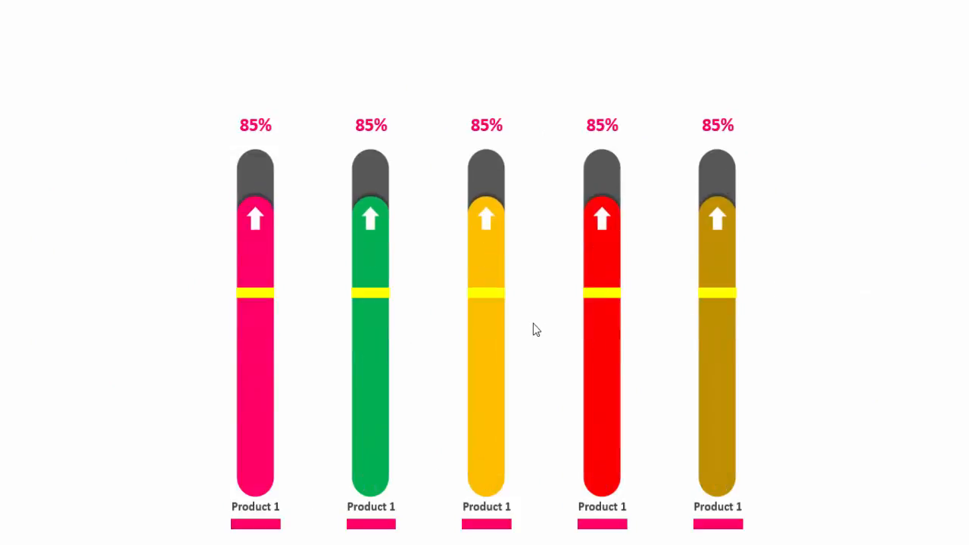
{"action": "key", "text": "Escape"}
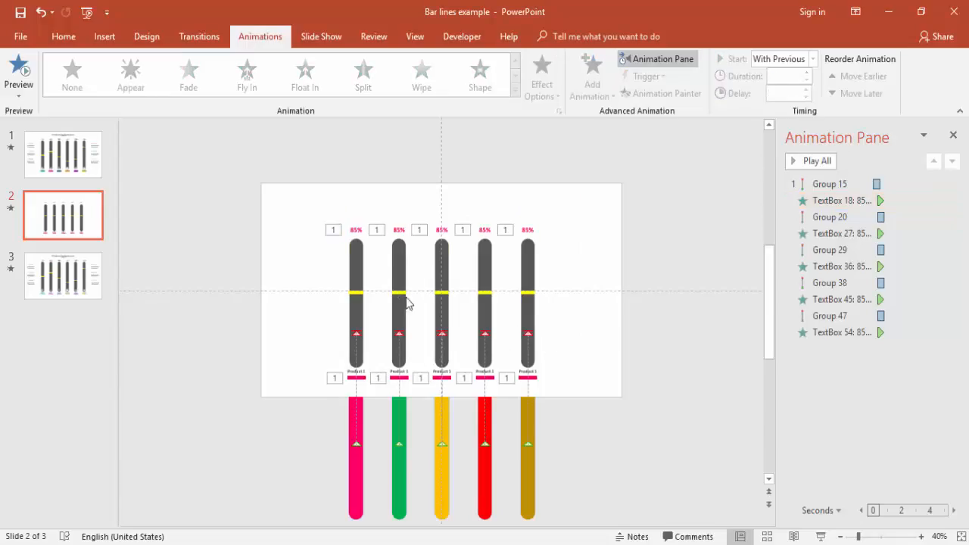
Move the second bar's yellow marker down to below the slide's horizontal centre guide.
{"action": "left_click", "coordinate": [399, 292]}
{"action": "key", "text": "Down"}
{"action": "key", "text": "Down"}
{"action": "key", "text": "Down"}
{"action": "key", "text": "Down"}
{"action": "key", "text": "Down"}
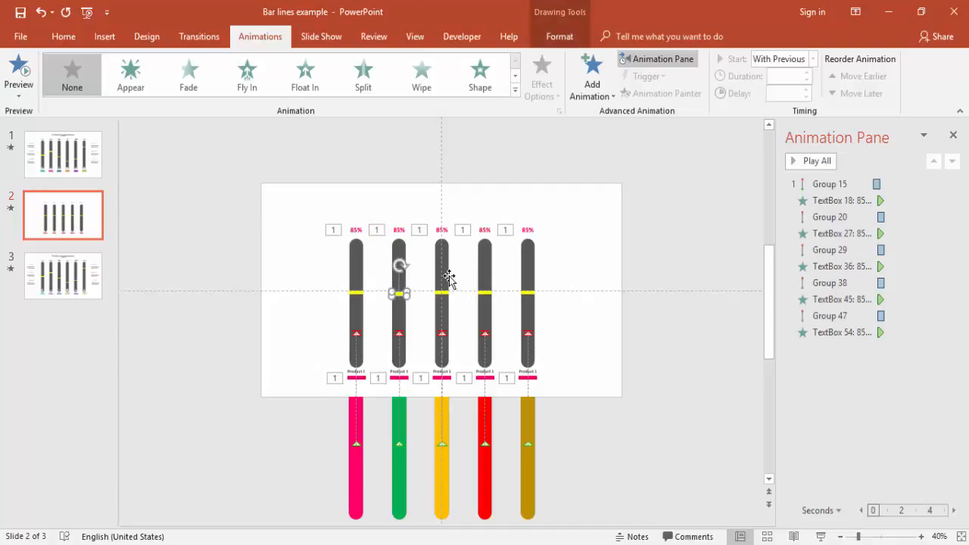
{"action": "key", "text": "Down"}
{"action": "key", "text": "Down"}
{"action": "key", "text": "Down"}
{"action": "key", "text": "Down"}
{"action": "key", "text": "Down"}
{"action": "key", "text": "Down"}
{"action": "key", "text": "Down"}
{"action": "key", "text": "Down"}
{"action": "key", "text": "Down"}
{"action": "key", "text": "Down"}
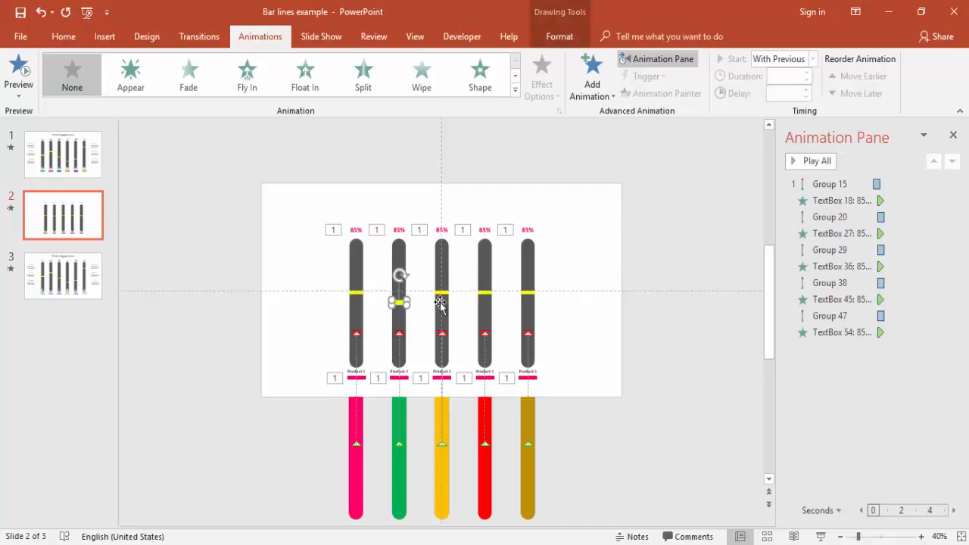
Move the third bar's yellow marker up to slightly above the slide's horizontal centre guide.
{"action": "left_click", "coordinate": [443, 293]}
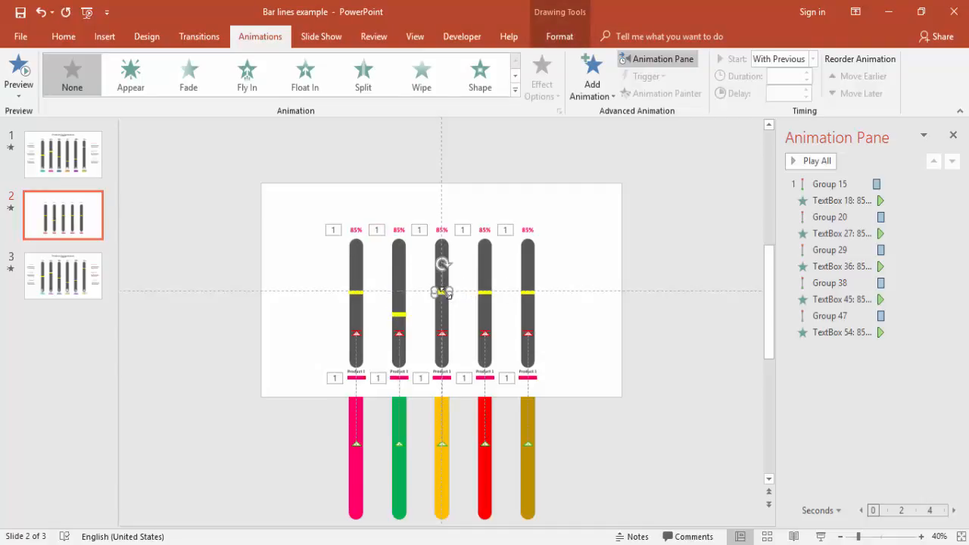
{"action": "key", "text": "Up"}
{"action": "key", "text": "Up"}
{"action": "key", "text": "Up"}
{"action": "key", "text": "Up"}
{"action": "key", "text": "Up"}
{"action": "key", "text": "Up"}
{"action": "key", "text": "Up"}
{"action": "key", "text": "Up"}
{"action": "key", "text": "Up"}
{"action": "key", "text": "Up"}
{"action": "key", "text": "Up"}
Raise the fourth bar's yellow marker to slightly higher than the third bar's marker.
{"action": "left_click", "coordinate": [485, 297]}
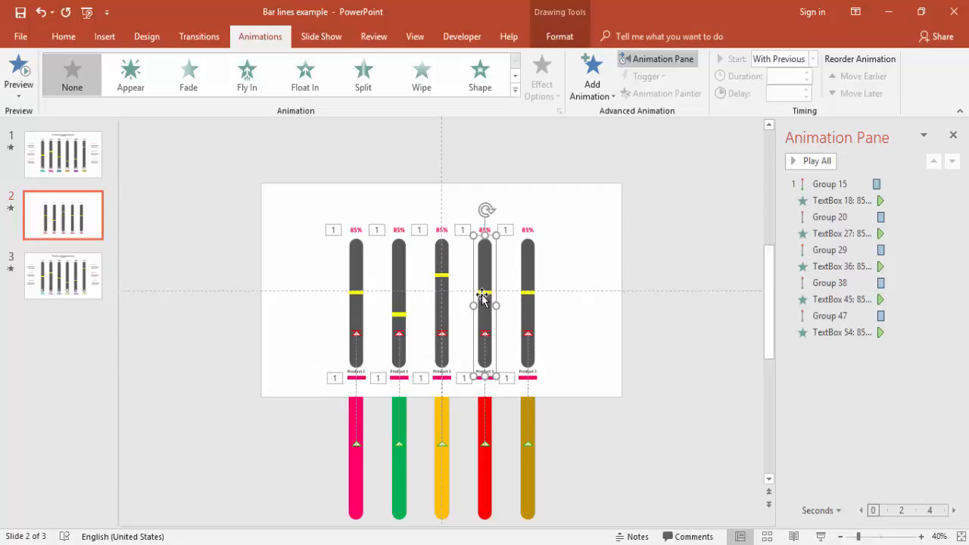
{"action": "left_click", "coordinate": [489, 293]}
{"action": "key", "text": "Up"}
{"action": "key", "text": "Up"}
{"action": "key", "text": "Up"}
{"action": "key", "text": "Up"}
{"action": "key", "text": "Up"}
{"action": "key", "text": "Up"}
{"action": "key", "text": "Up"}
{"action": "key", "text": "Up"}
{"action": "key", "text": "Up"}
{"action": "key", "text": "Up"}
{"action": "key", "text": "Up"}
{"action": "key", "text": "Up"}
{"action": "key", "text": "Up"}
{"action": "key", "text": "Up"}
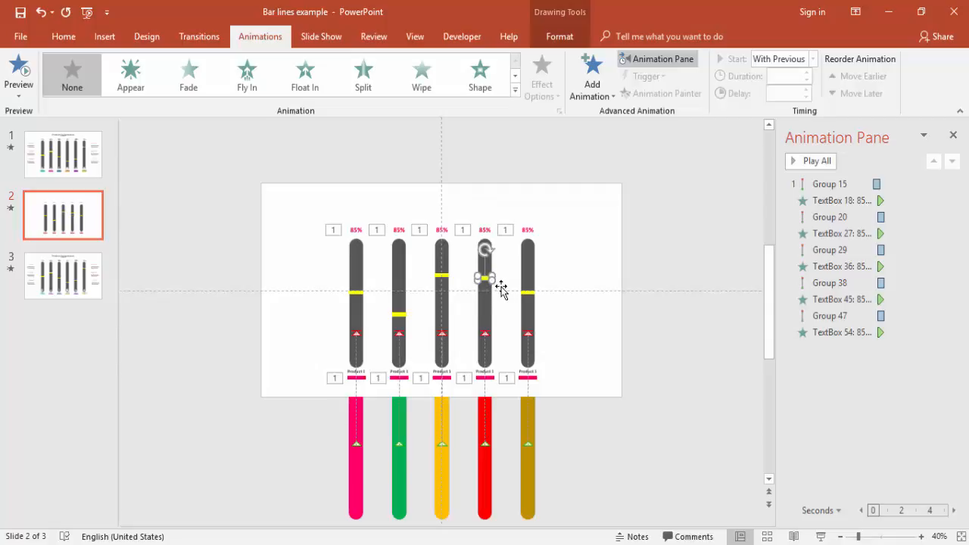
{"action": "key", "text": "Up"}
{"action": "key", "text": "Up"}
{"action": "key", "text": "Up"}
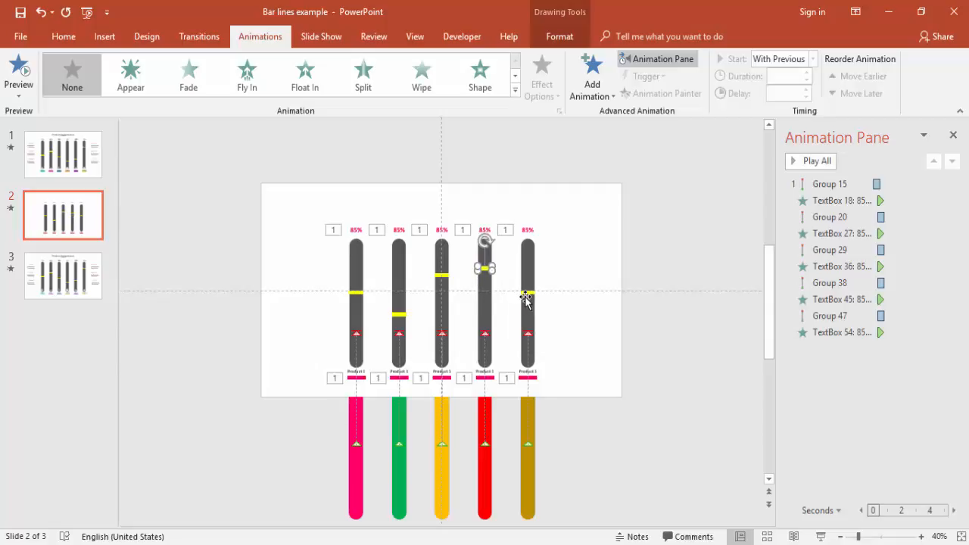
Lower the fifth bar's yellow marker to just above its red motion-path arrow.
{"action": "left_click", "coordinate": [529, 292]}
{"action": "left_click_drag", "start_coordinate": [537, 297], "coordinate": [536, 308]}
{"action": "key", "text": "Down"}
{"action": "key", "text": "Down"}
{"action": "key", "text": "Down"}
{"action": "key", "text": "Down"}
{"action": "key", "text": "Down"}
{"action": "key", "text": "Down"}
{"action": "key", "text": "Down"}
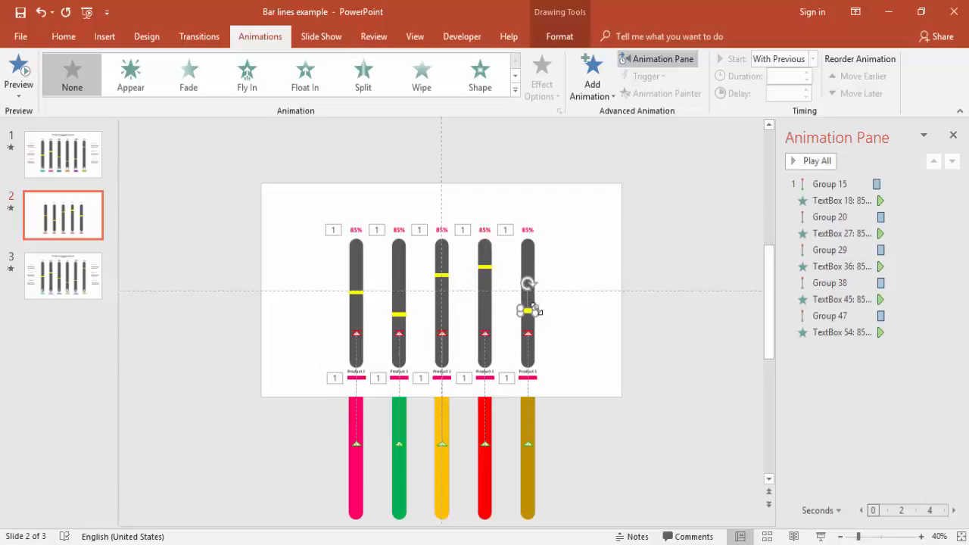
{"action": "key", "text": "Down"}
{"action": "key", "text": "Down"}
{"action": "key", "text": "Down"}
{"action": "key", "text": "Down"}
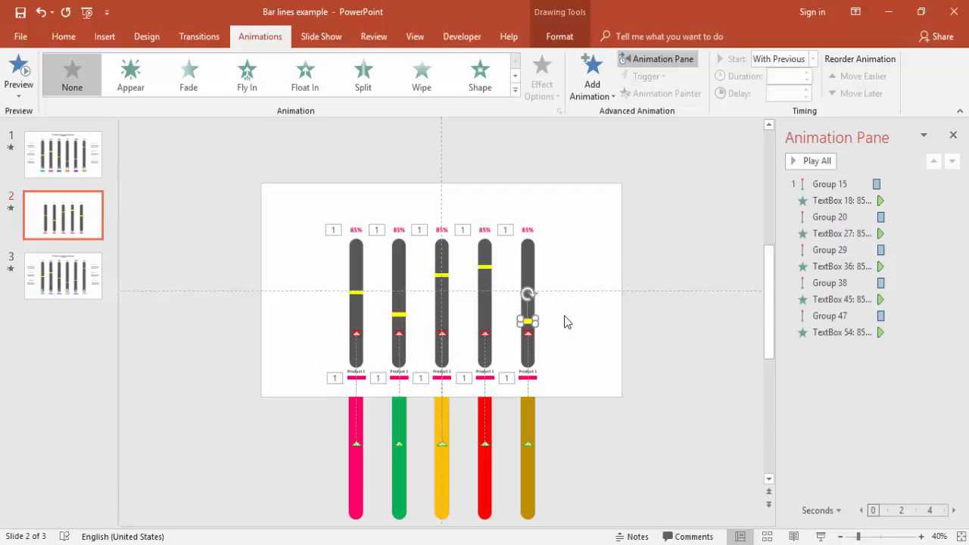
{"action": "left_click", "coordinate": [661, 331]}
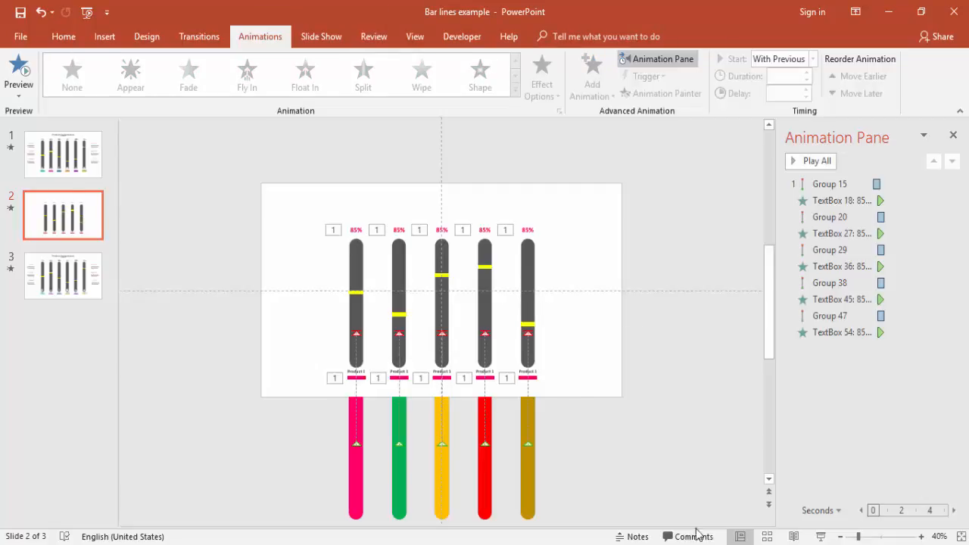
Select the pink strip under the second bar's product label.
{"action": "left_click", "coordinate": [407, 379]}
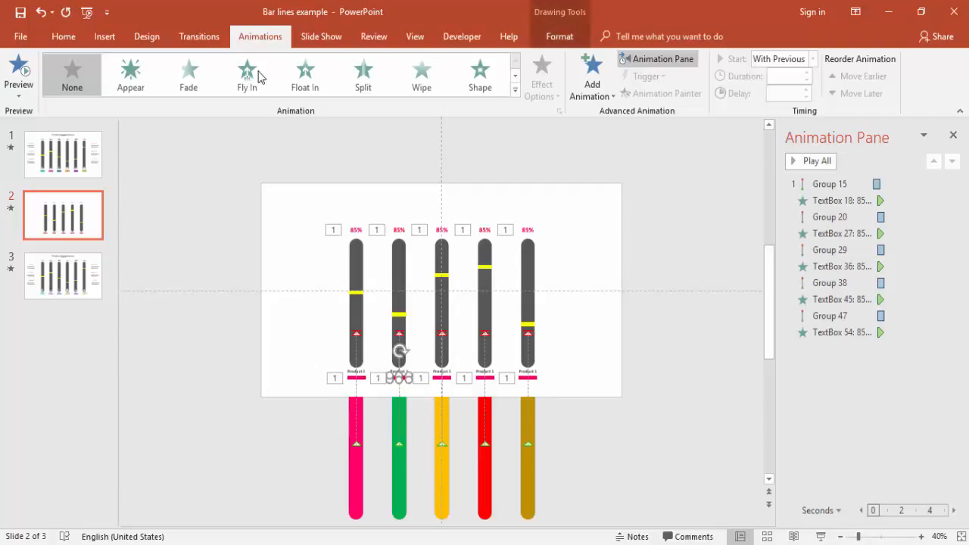